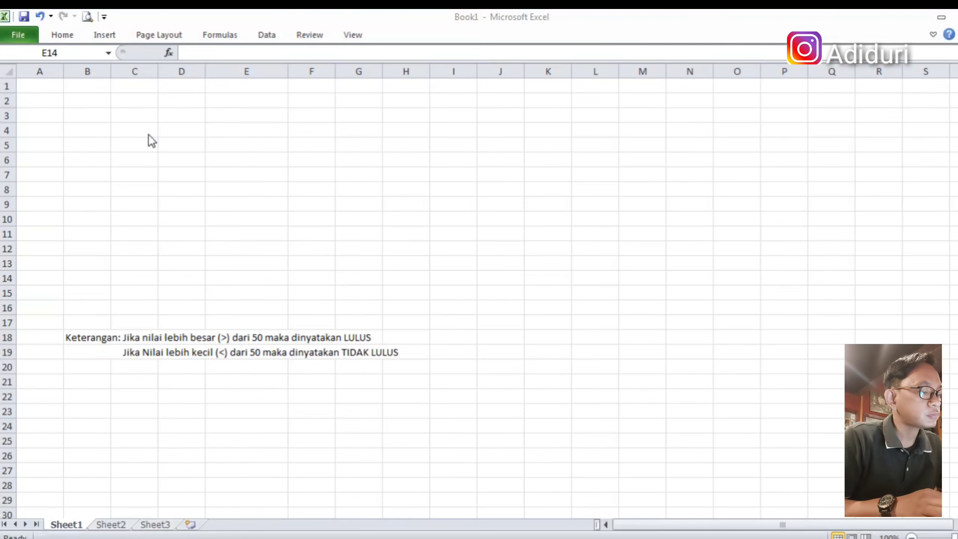
# Enter the title PENILAIAN KELAS A in cell D1.
pyautogui.click(187, 88)
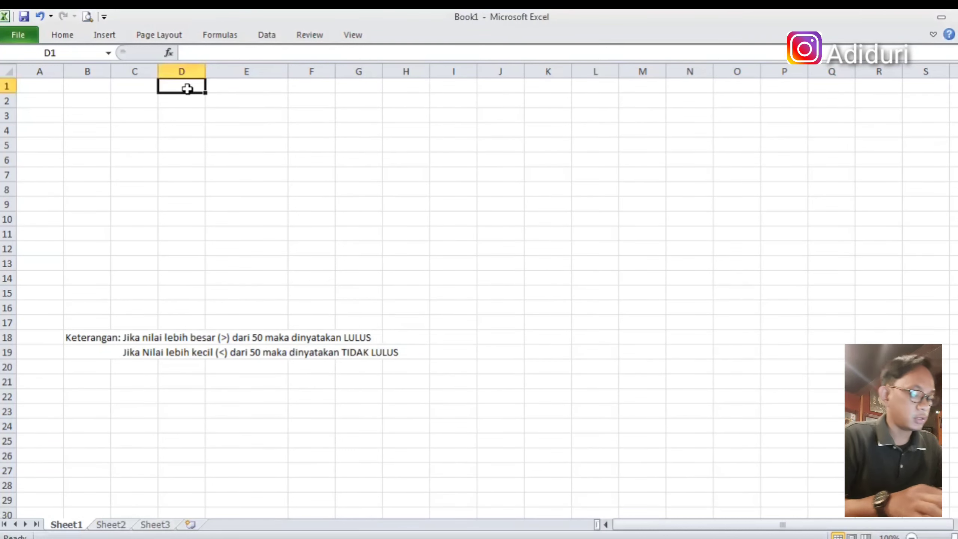
pyautogui.doubleClick(187, 88)
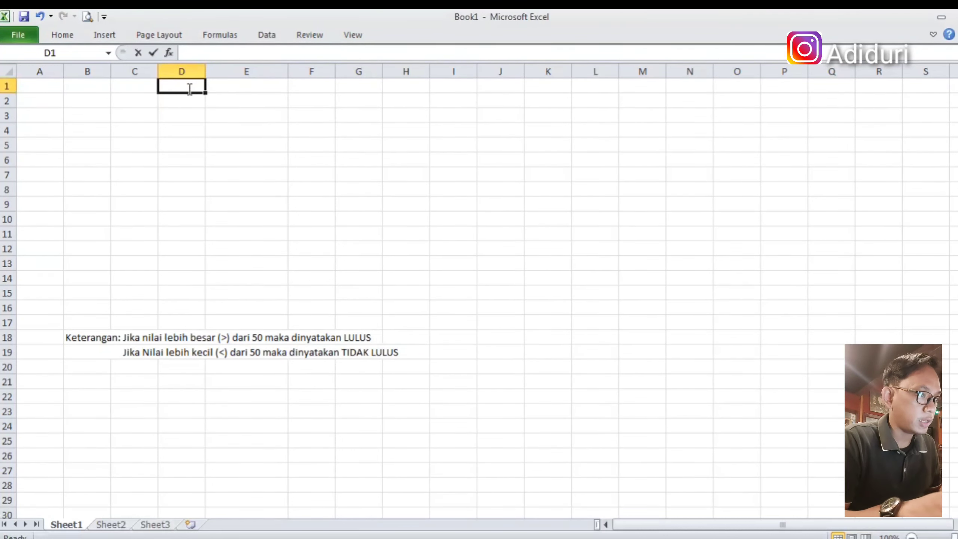
pyautogui.write('P')
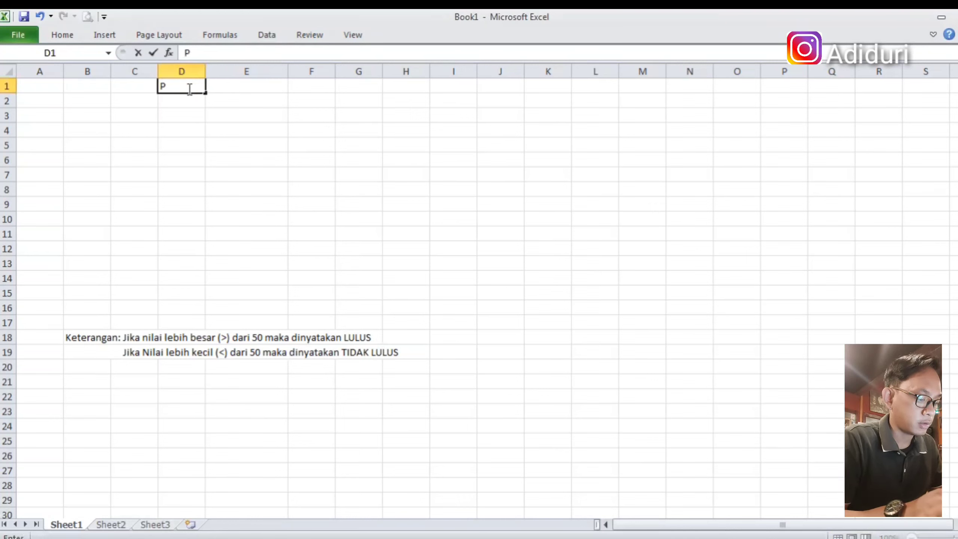
pyautogui.write('ENILAIAN')
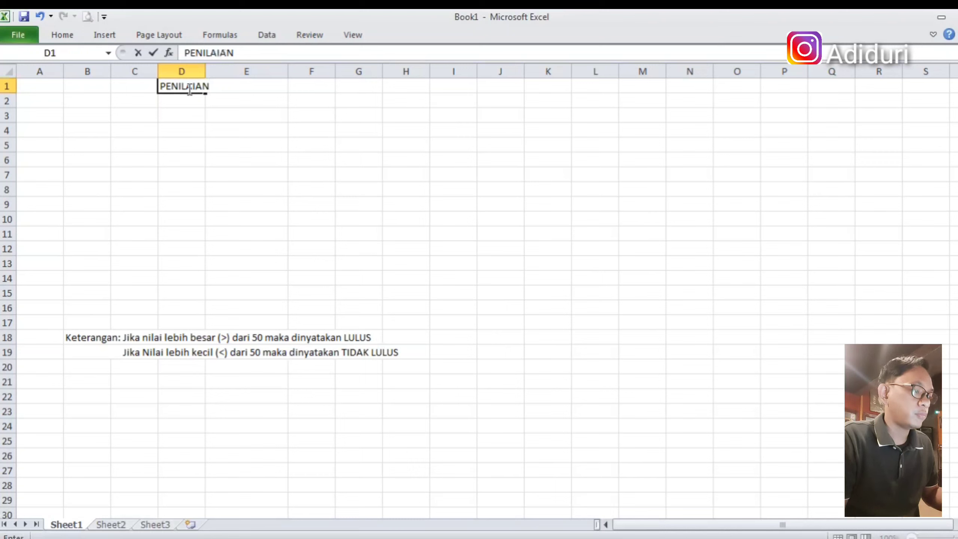
pyautogui.write(' KELA')
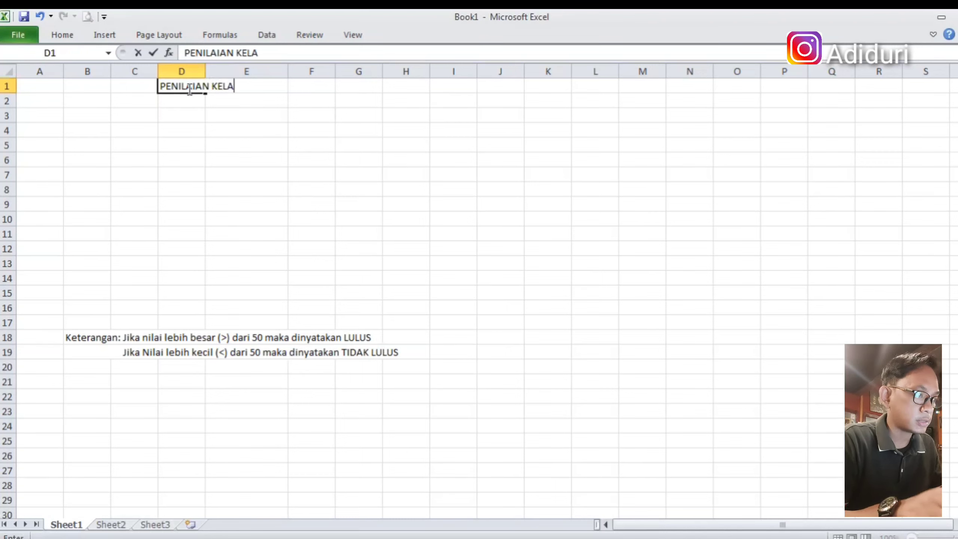
pyautogui.write('S A')
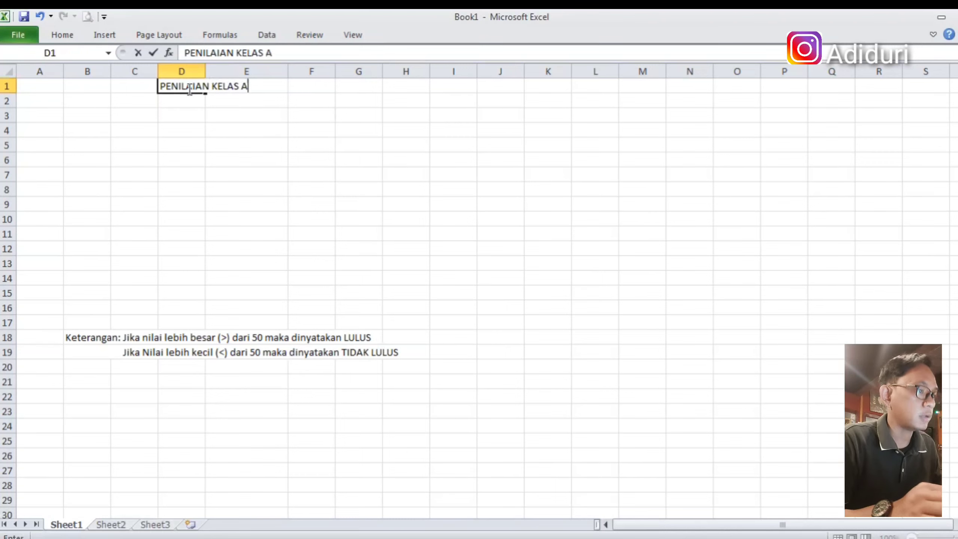
# Enter the column headers NO, NAMA and NILAI in cells B3, C3 and D3.
pyautogui.click(74, 116)
pyautogui.write('NO')
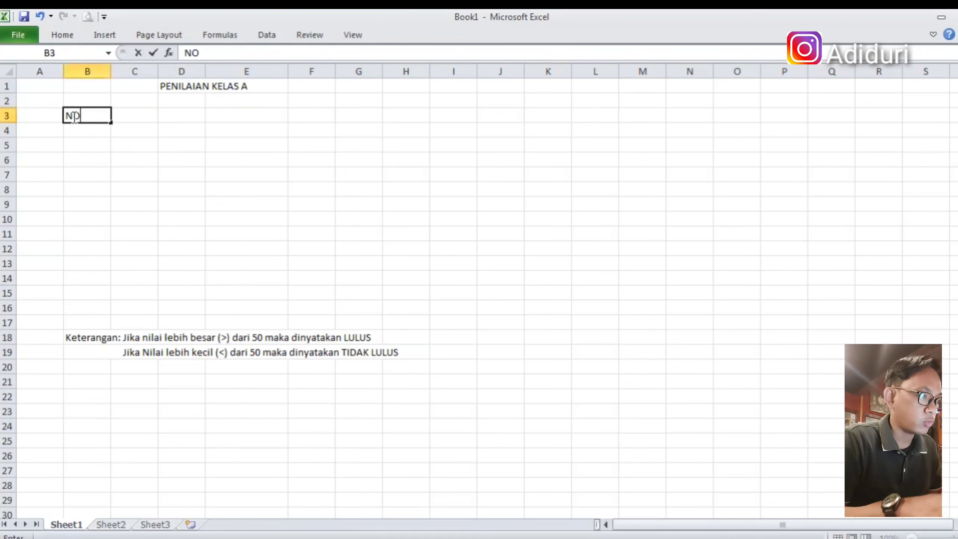
pyautogui.click(133, 114)
pyautogui.write('NAMA')
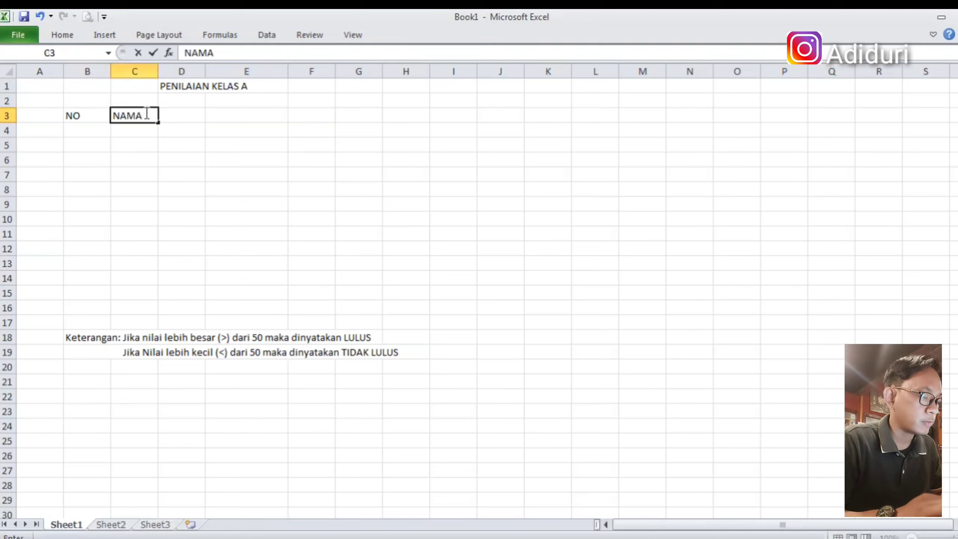
pyautogui.click(179, 113)
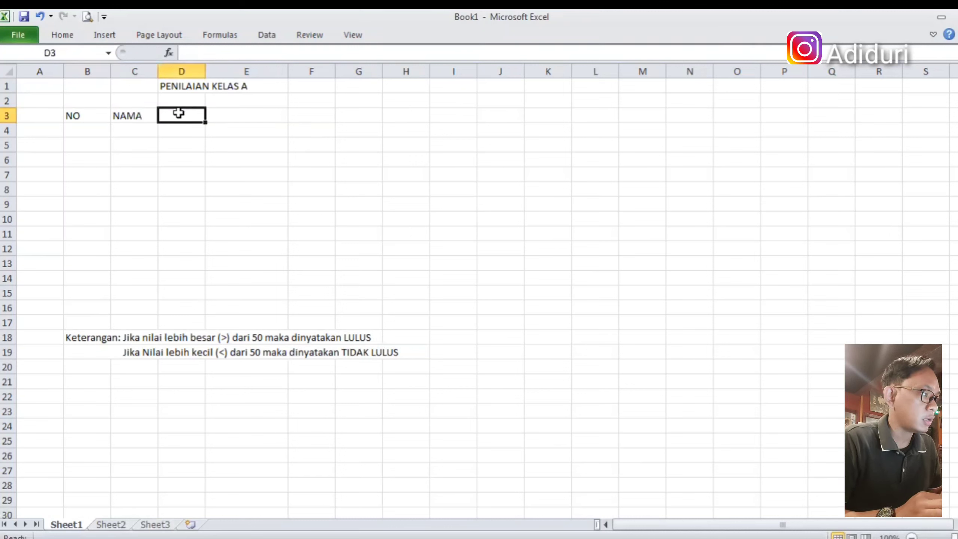
pyautogui.write('NIL')
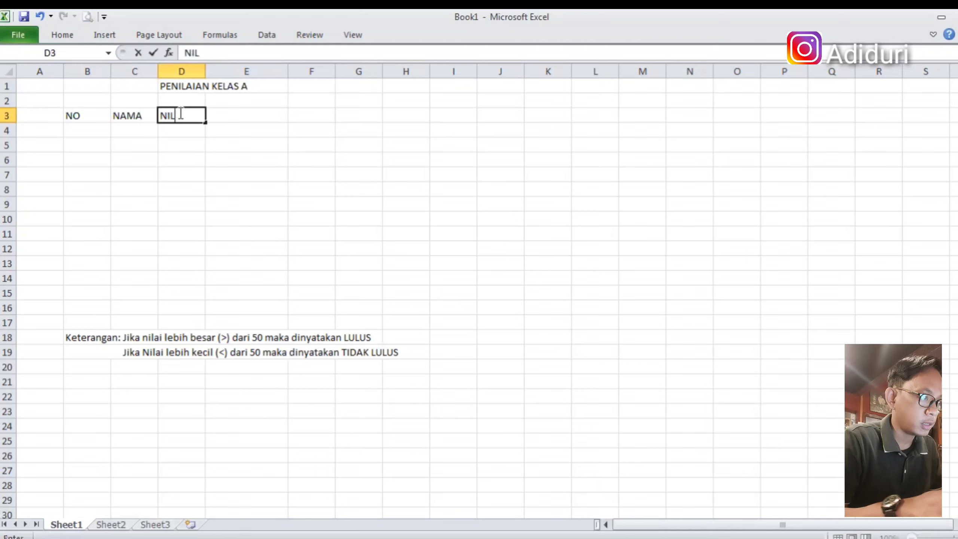
pyautogui.write('AI')
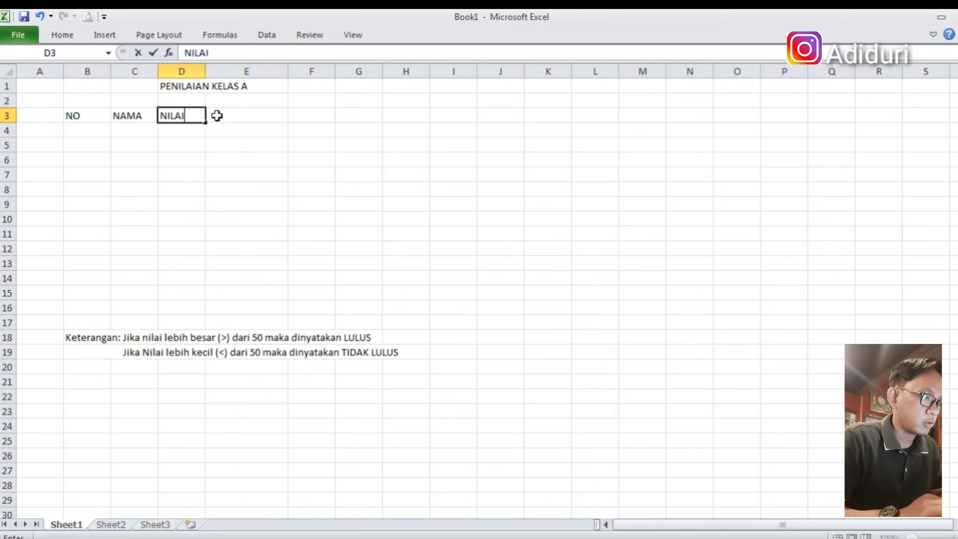
# Enter the header LULUS/TIDAK LULUS in cell E3 and widen column E to fit it.
pyautogui.click(232, 116)
pyautogui.write('LULUS')
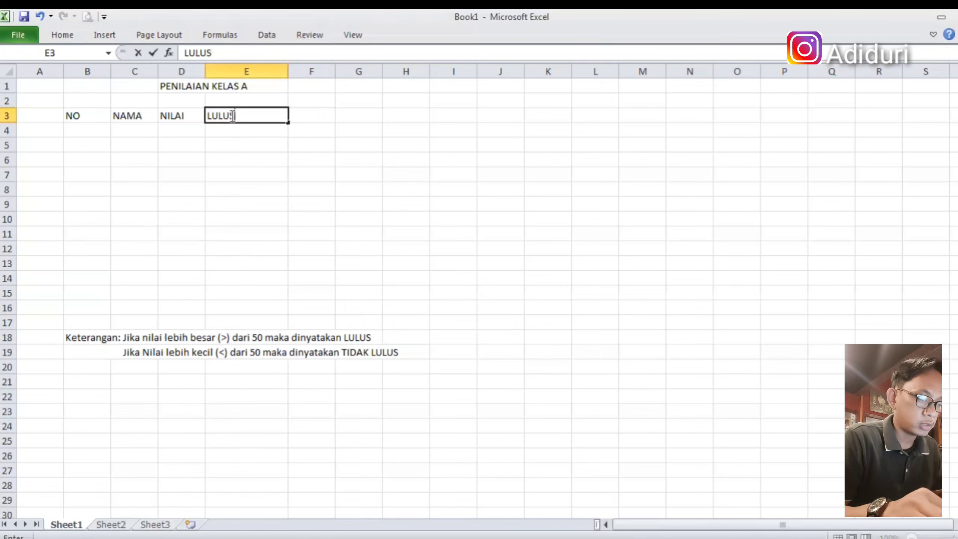
pyautogui.write('/TI')
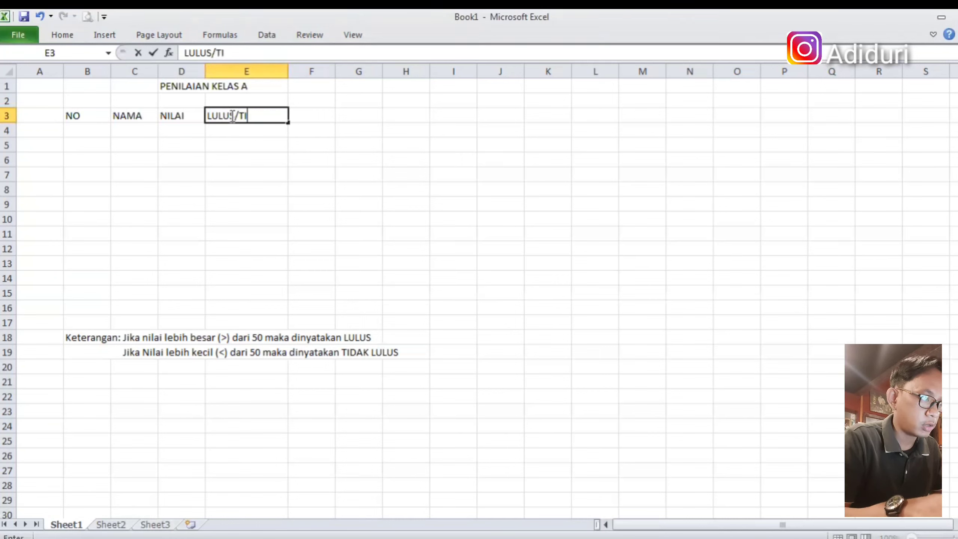
pyautogui.write('DAK L')
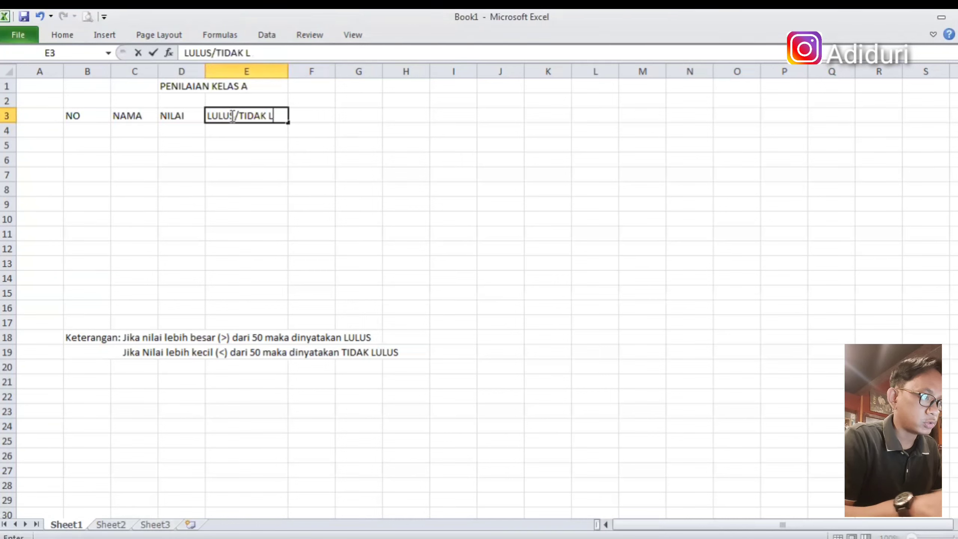
pyautogui.write('ULUS')
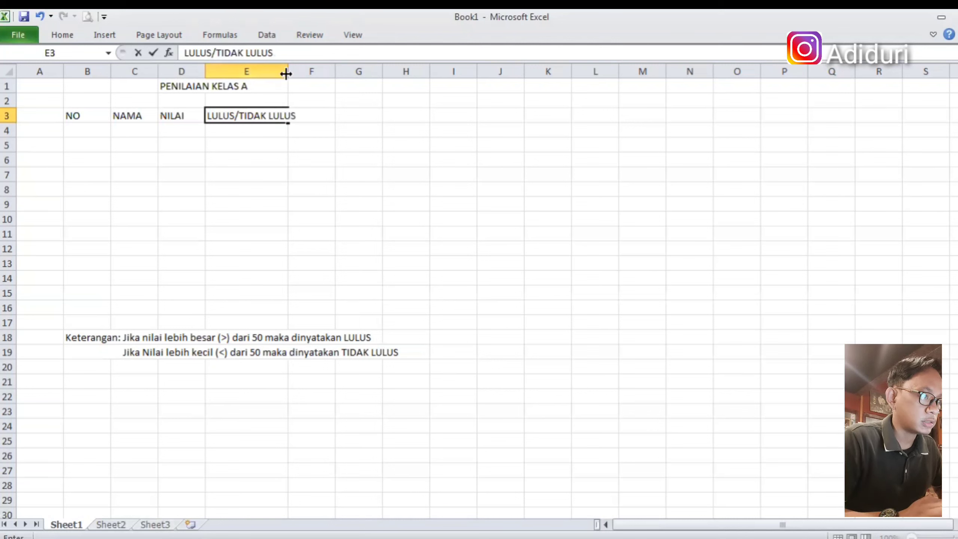
pyautogui.click(294, 99)
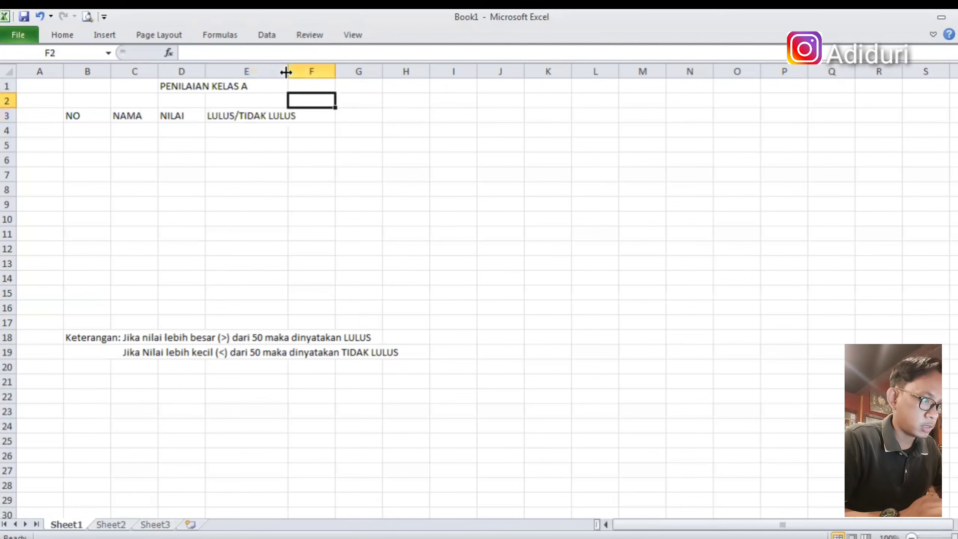
pyautogui.moveTo(304, 74); pyautogui.dragTo(304, 74)
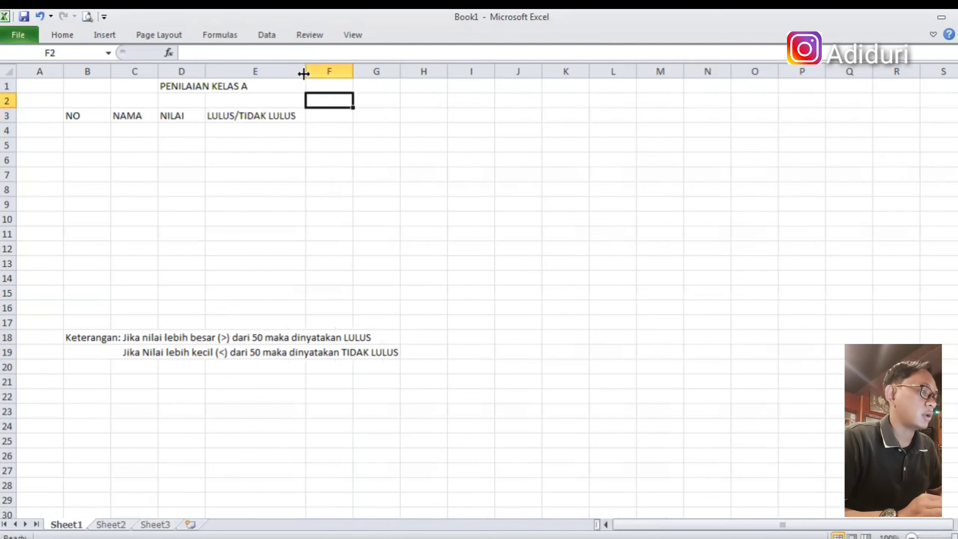
# Enter the numbers 1 and 2 in cells B4 and B5 under the NO header.
pyautogui.click(88, 132)
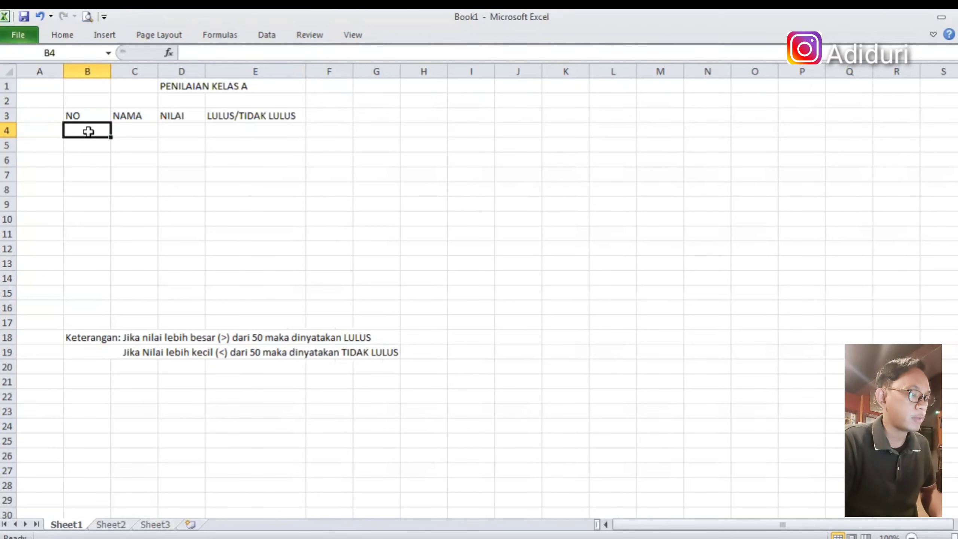
pyautogui.write('1')
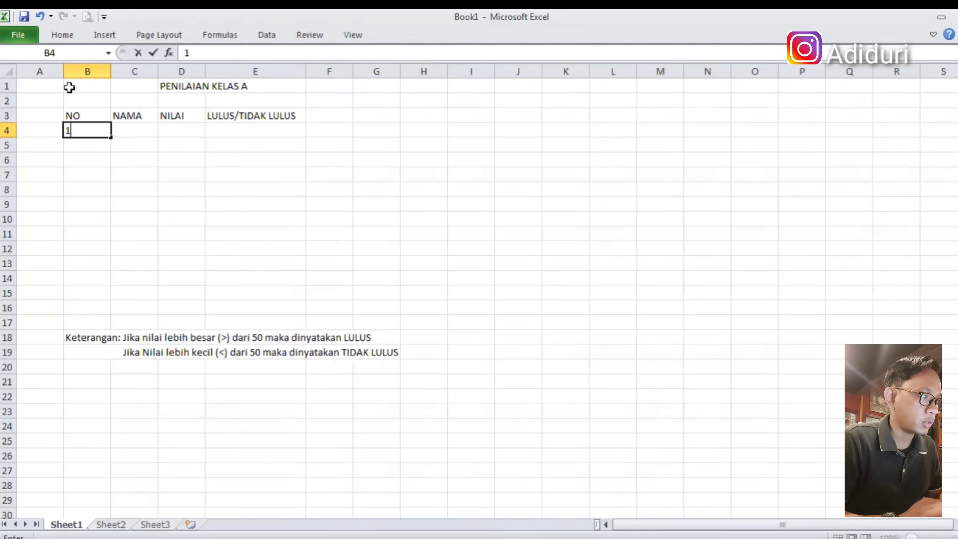
pyautogui.click(79, 148)
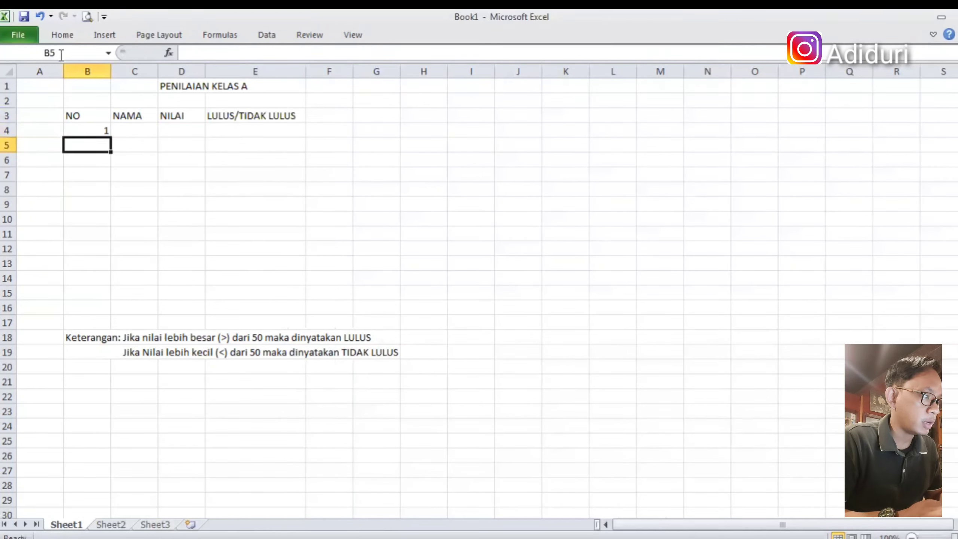
pyautogui.write('2')
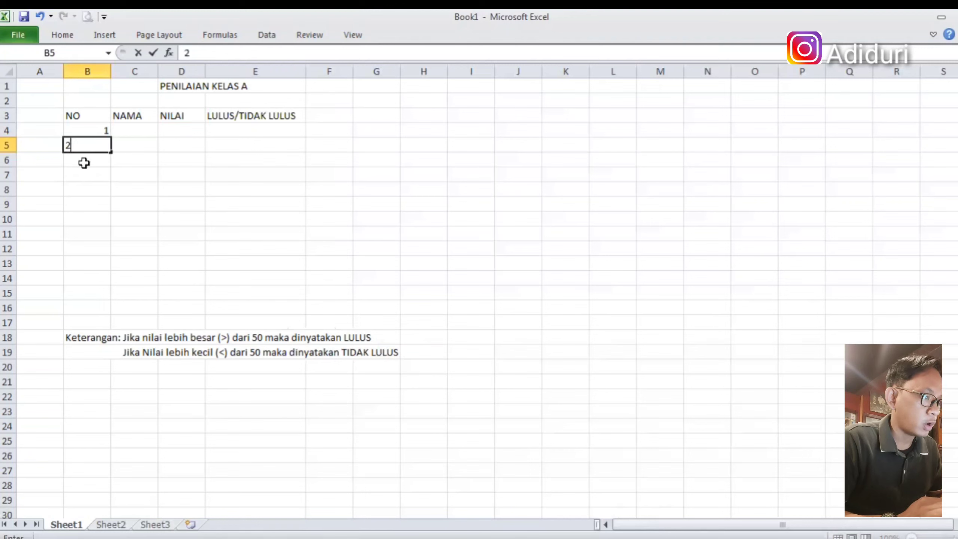
# Extend the number series from cells B4:B5 down to B9 so that it runs from 1 to 6.
pyautogui.click(99, 129)
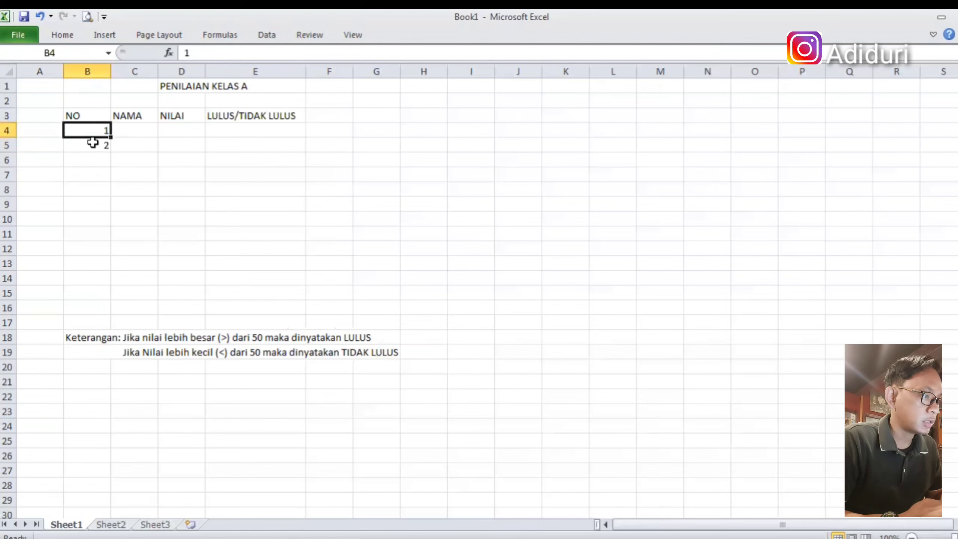
pyautogui.click(92, 143)
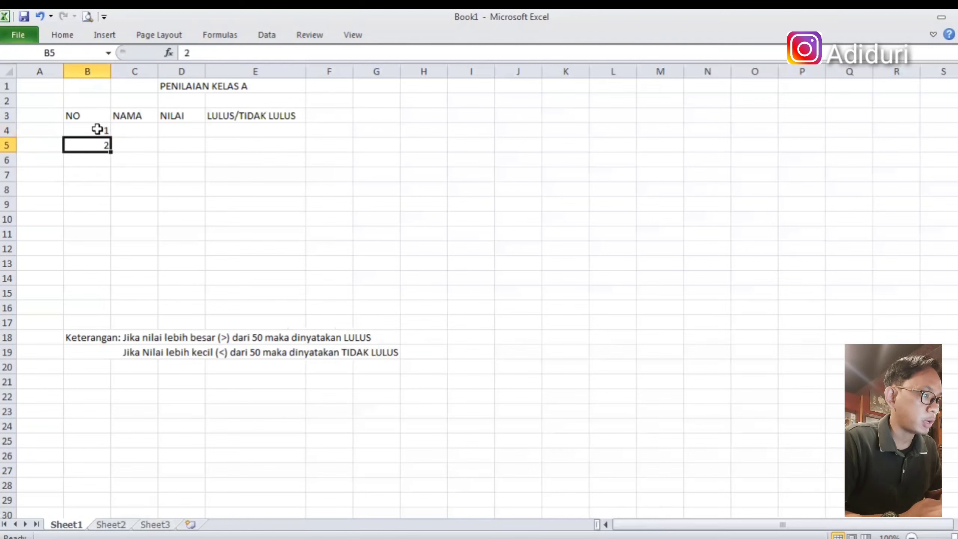
pyautogui.click(97, 129)
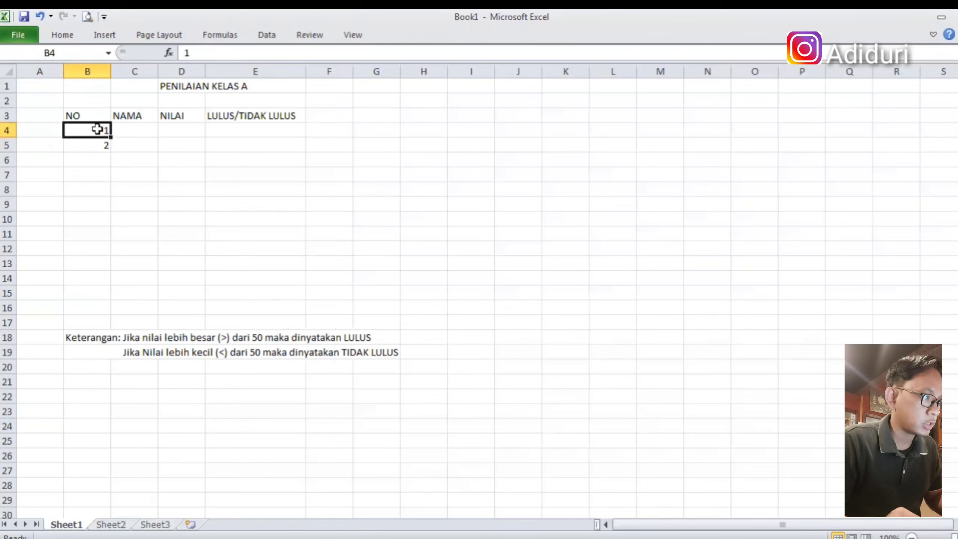
pyautogui.moveTo(97, 129); pyautogui.dragTo(95, 145)
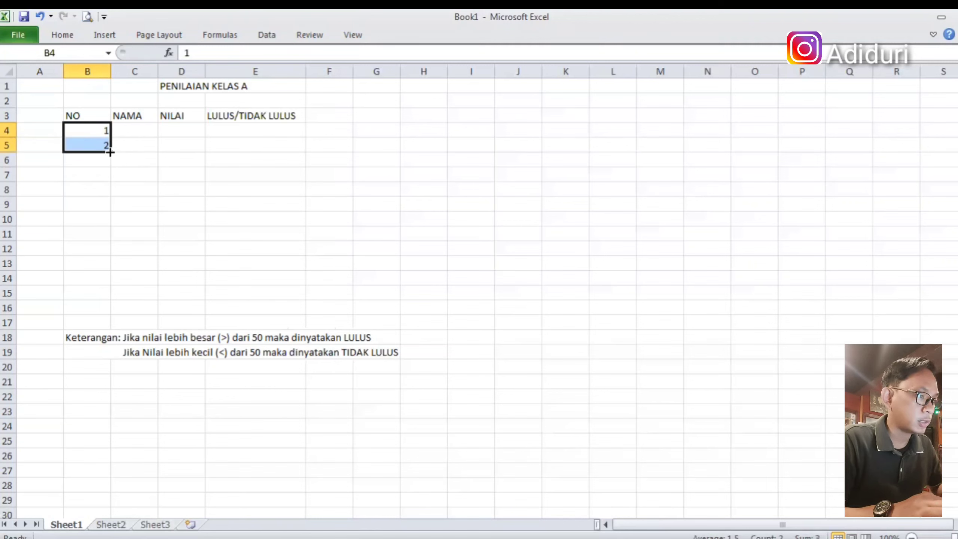
pyautogui.moveTo(109, 151); pyautogui.dragTo(109, 205)
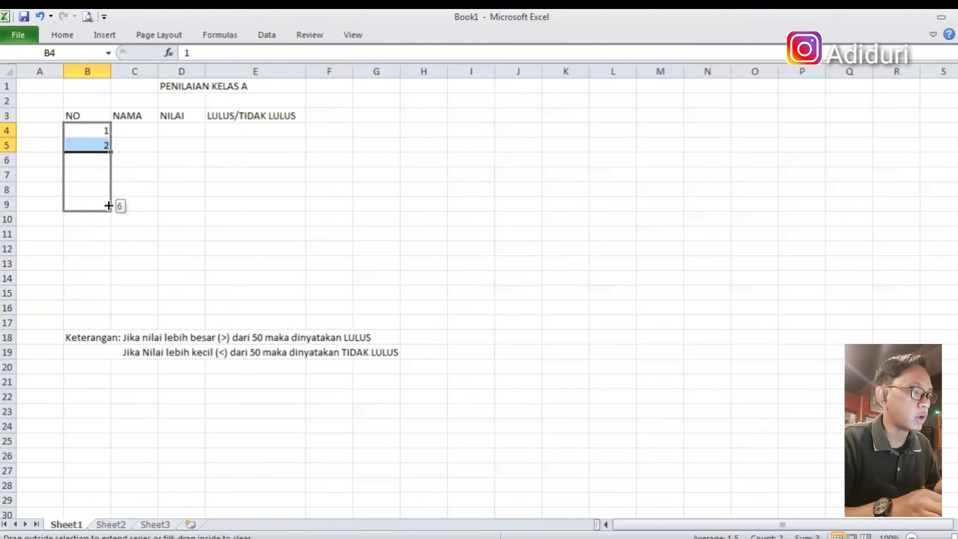
pyautogui.moveTo(109, 205); pyautogui.dragTo(107, 204)
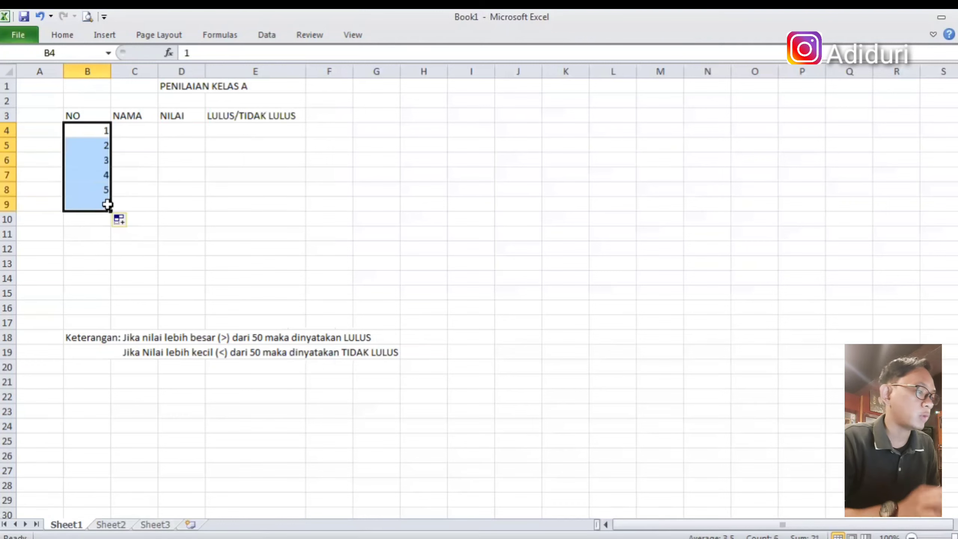
pyautogui.click(144, 133)
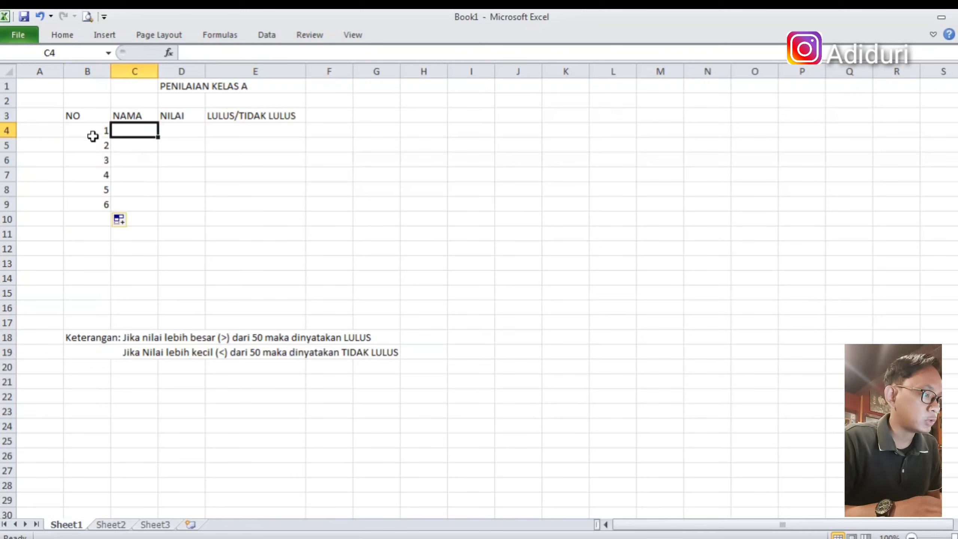
pyautogui.click(99, 131)
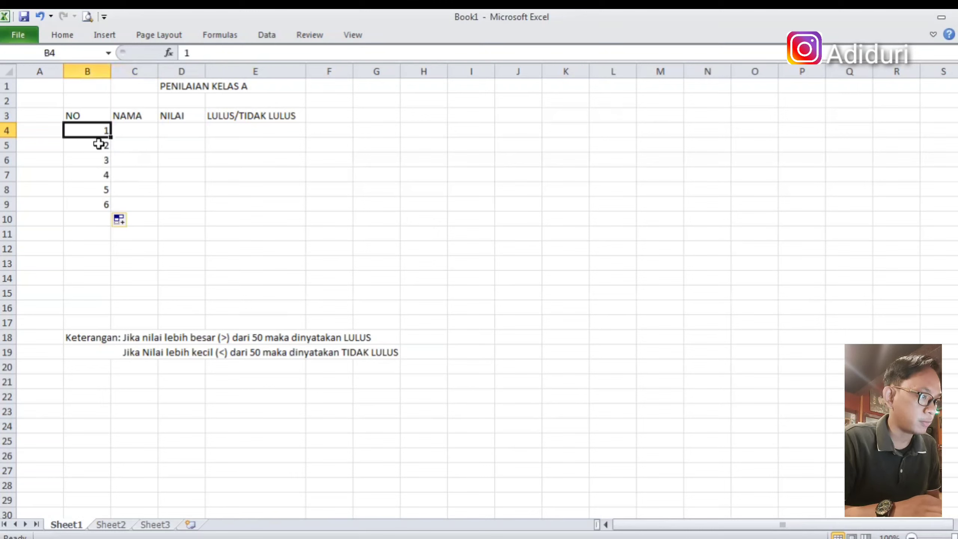
pyautogui.click(96, 143)
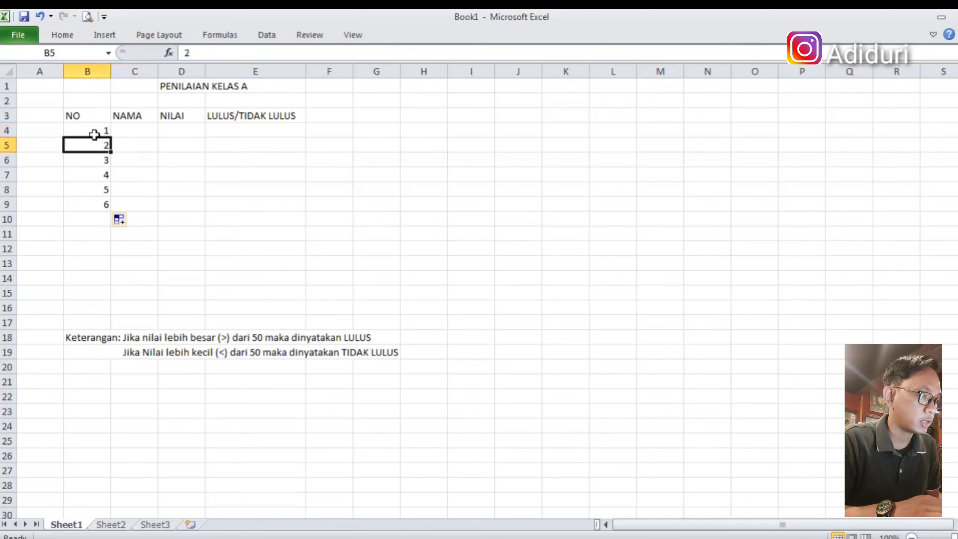
pyautogui.click(96, 129)
pyautogui.click(96, 142)
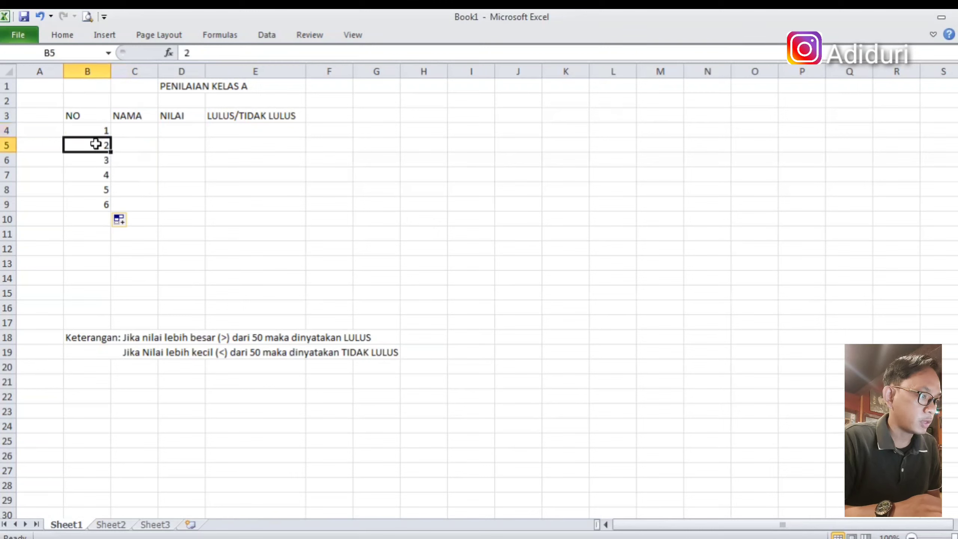
pyautogui.click(100, 131)
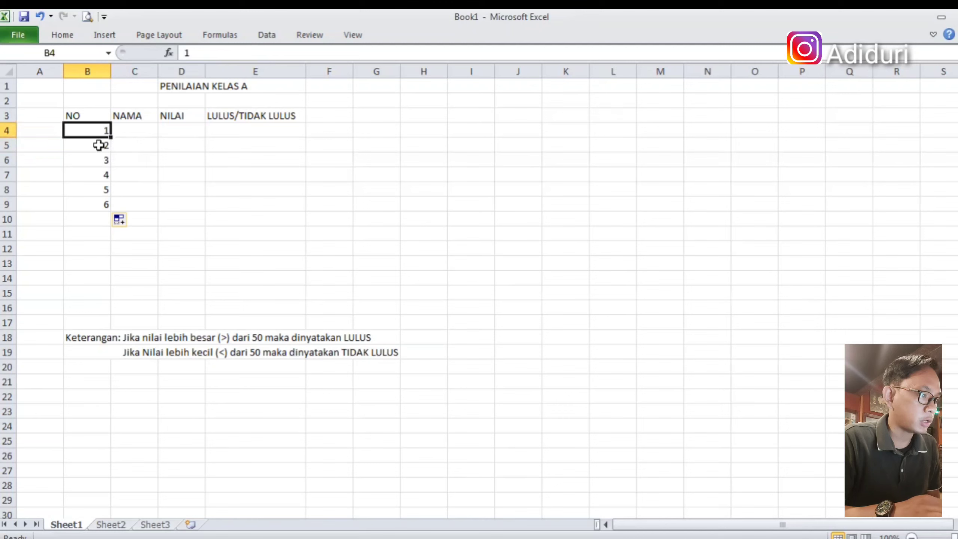
pyautogui.click(96, 143)
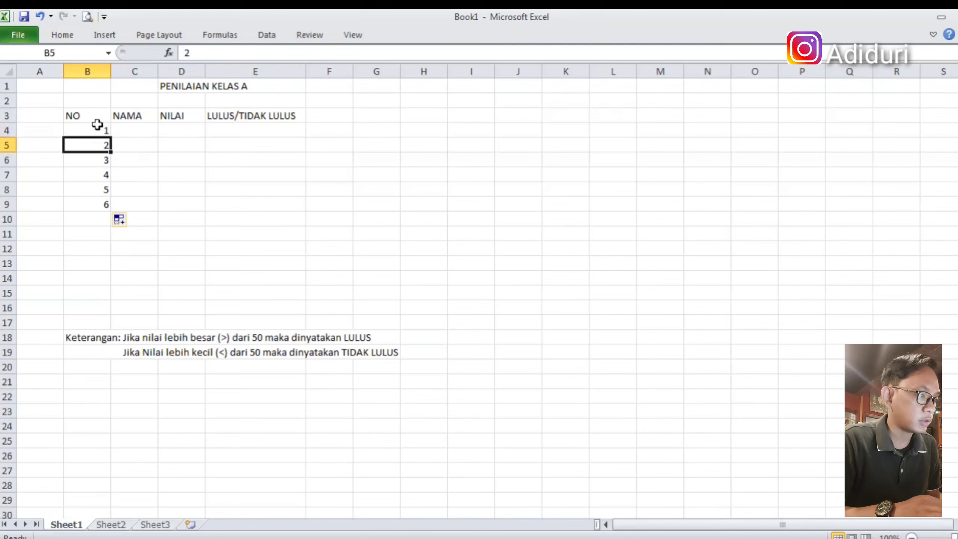
pyautogui.click(97, 129)
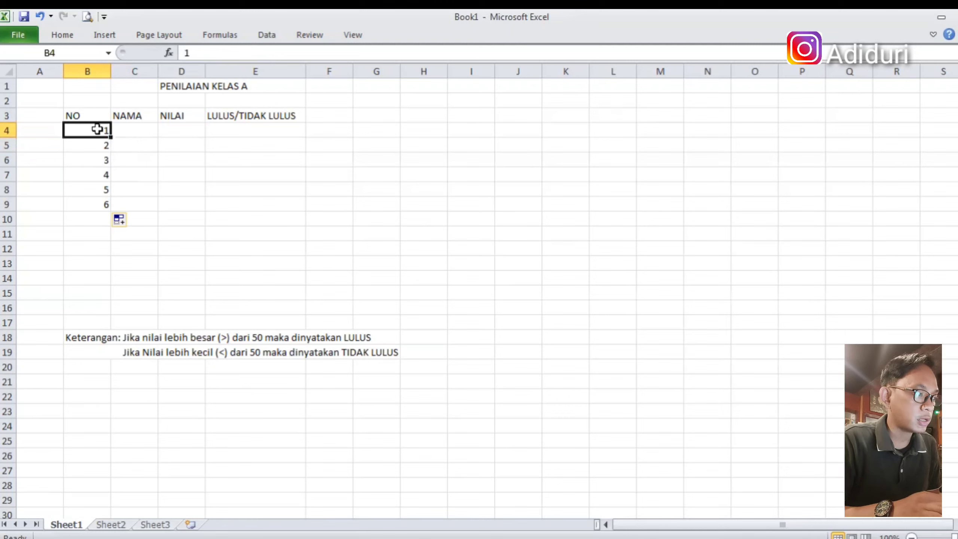
pyautogui.click(94, 140)
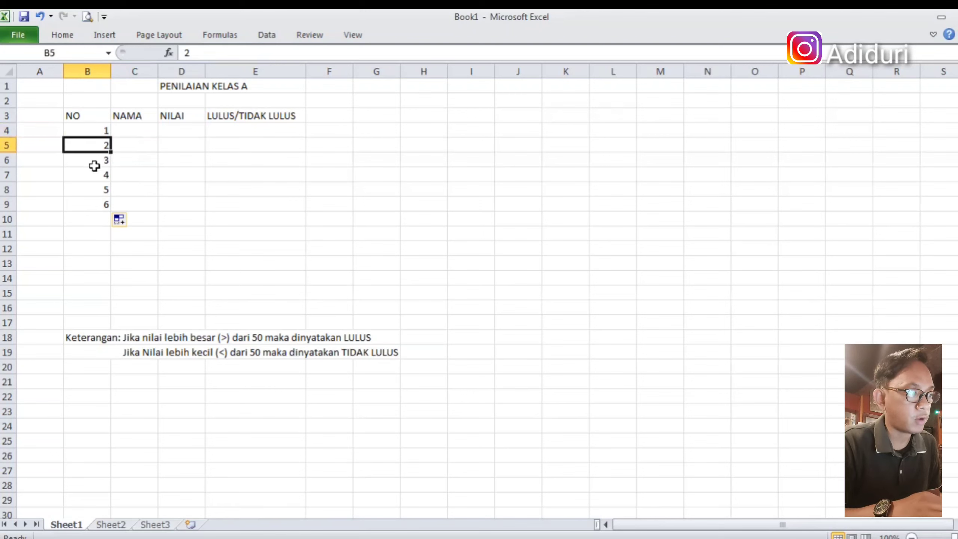
# Widen column C slightly and enter the first student's name in capitals in cell C4 under the NAMA header.
pyautogui.click(131, 128)
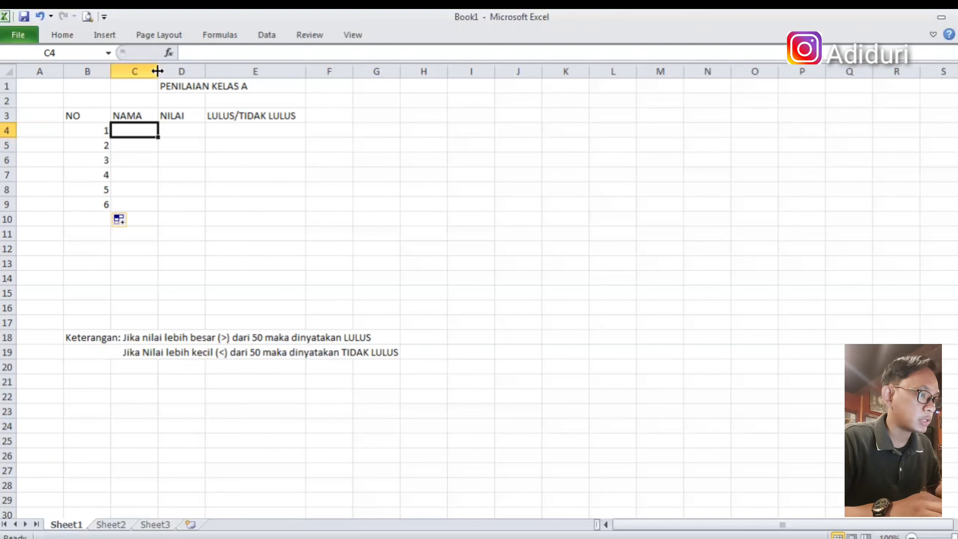
pyautogui.moveTo(157, 71); pyautogui.dragTo(178, 73)
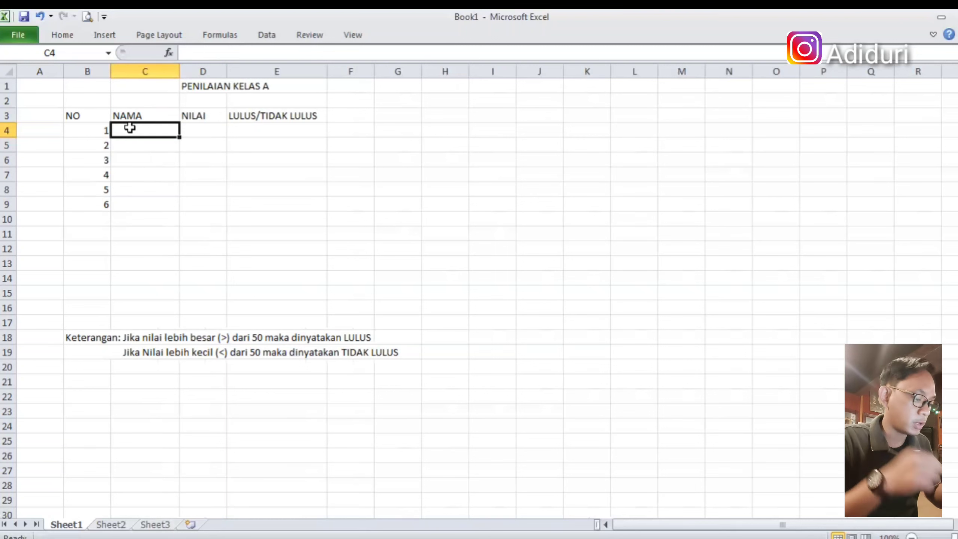
pyautogui.write('dI')
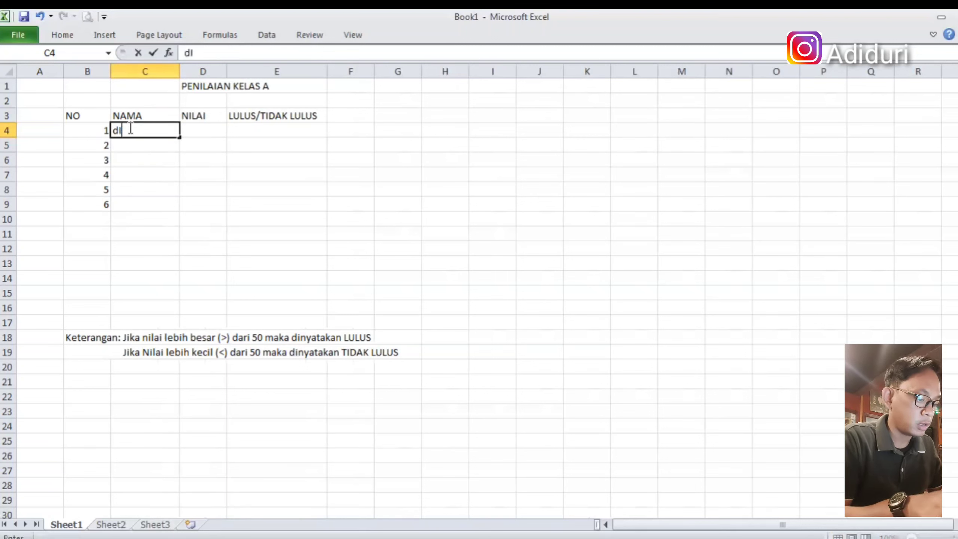
pyautogui.write('EGO')
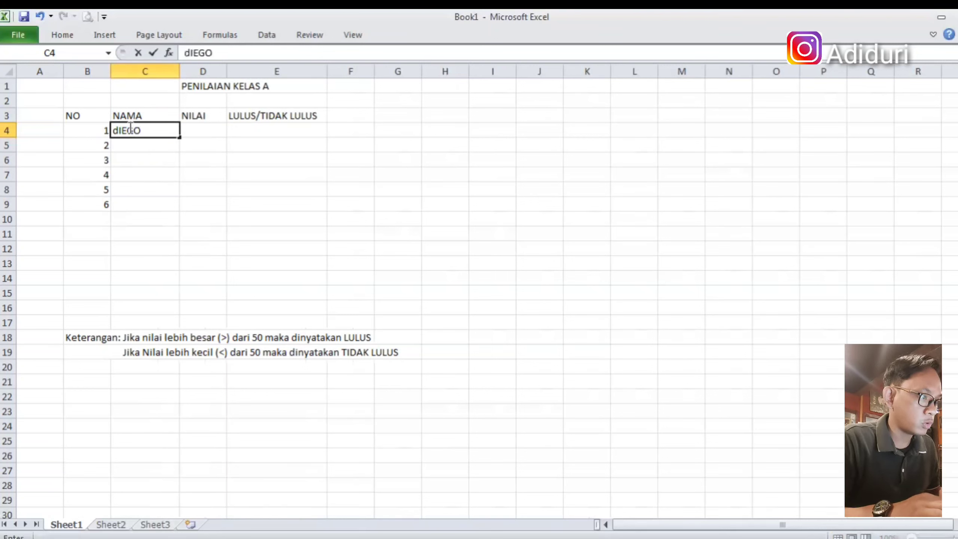
pyautogui.press('BackSpace')
pyautogui.press('BackSpace')
pyautogui.press('BackSpace')
pyautogui.press('BackSpace')
pyautogui.press('BackSpace')
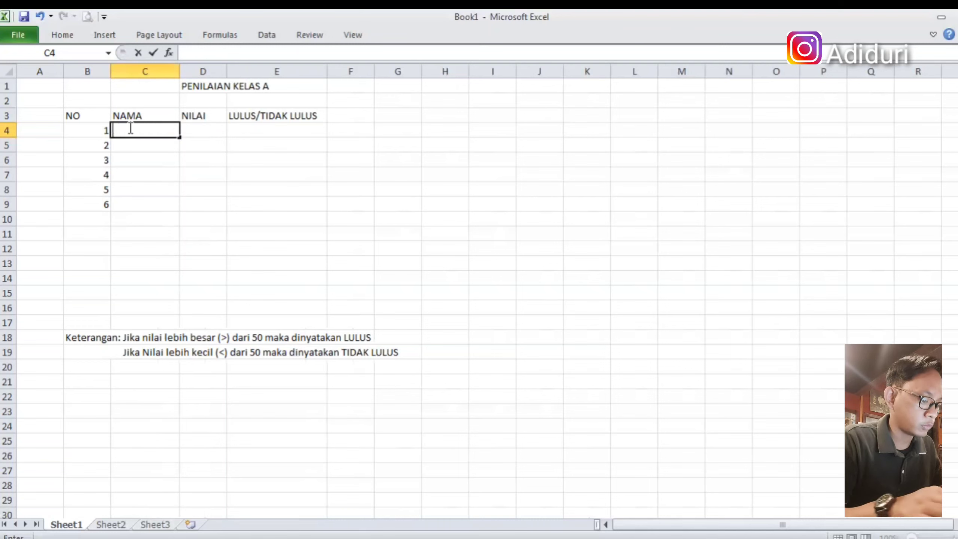
pyautogui.write('DIEGO')
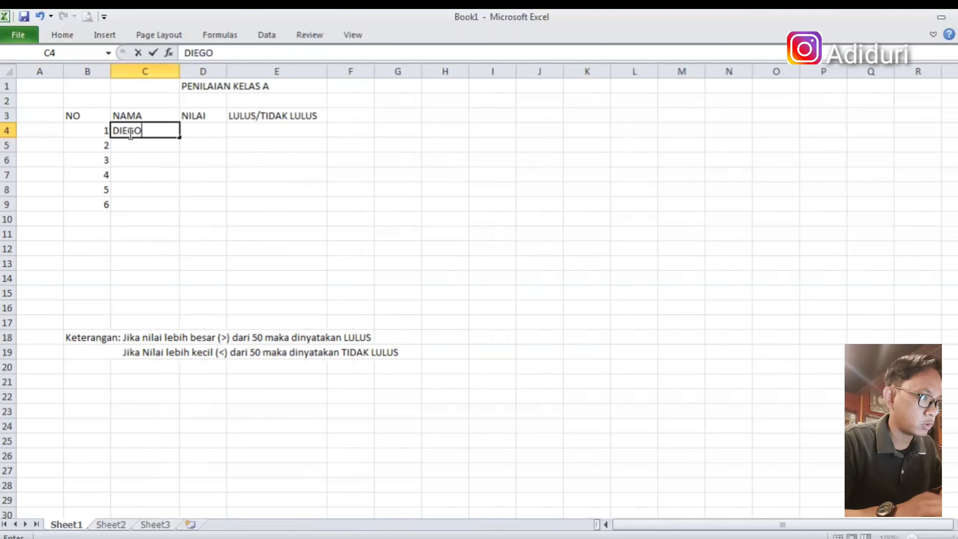
# Enter the second and third students' names in capitals in cells C5 and C6.
pyautogui.click(125, 145)
pyautogui.write('MAR')
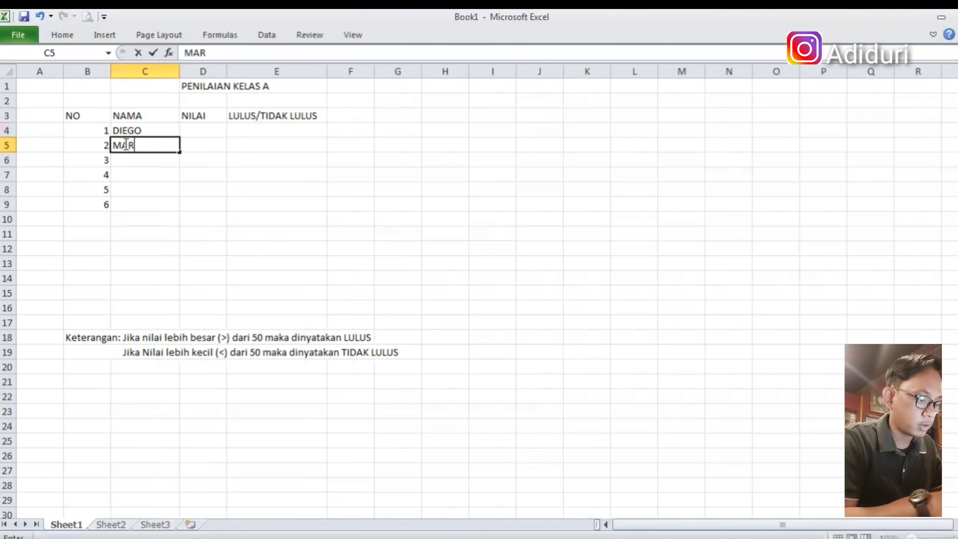
pyautogui.write('ADONA')
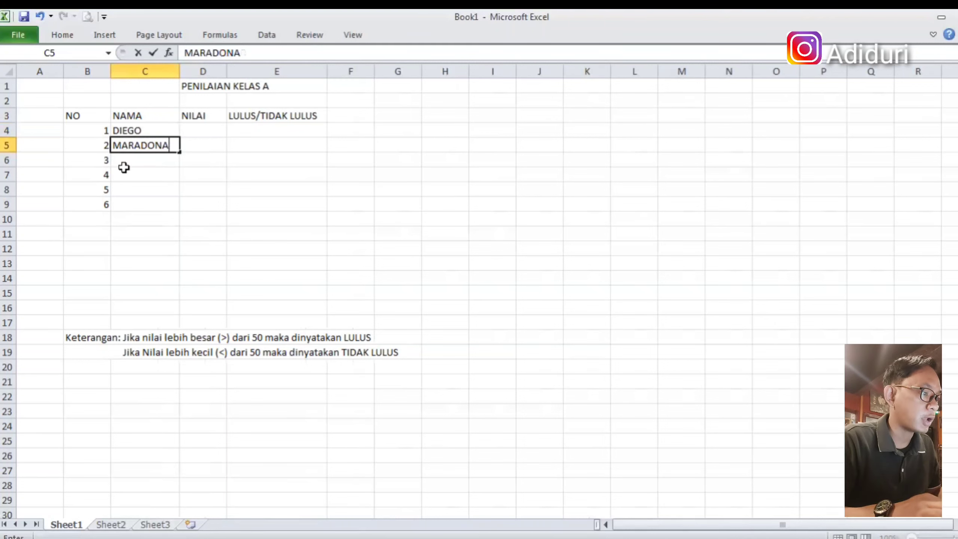
pyautogui.click(124, 170)
pyautogui.press('Up')
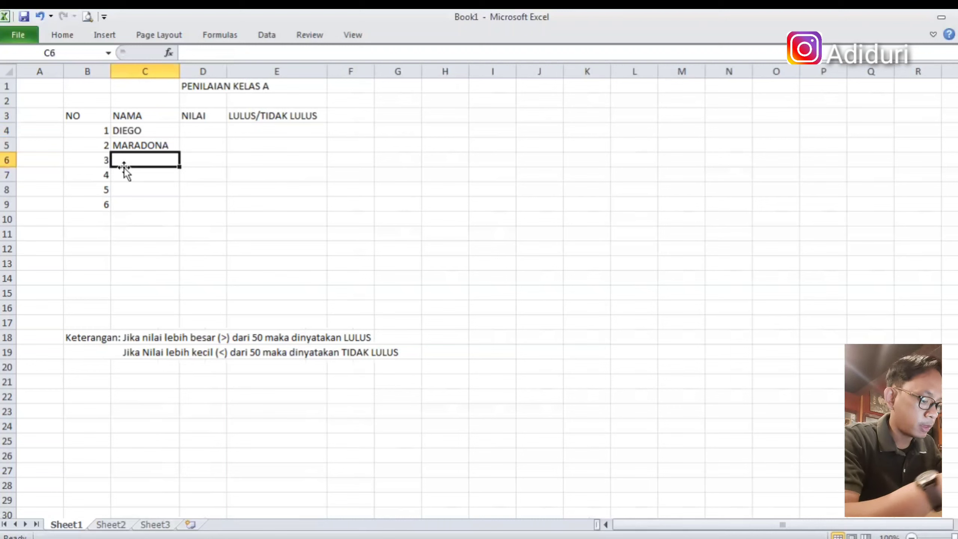
pyautogui.write('BU')
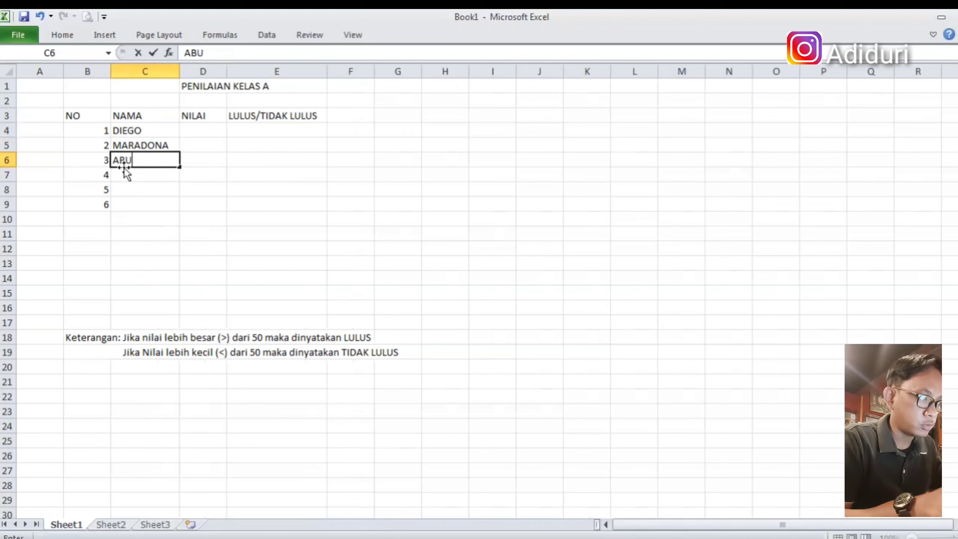
pyautogui.press('Return')
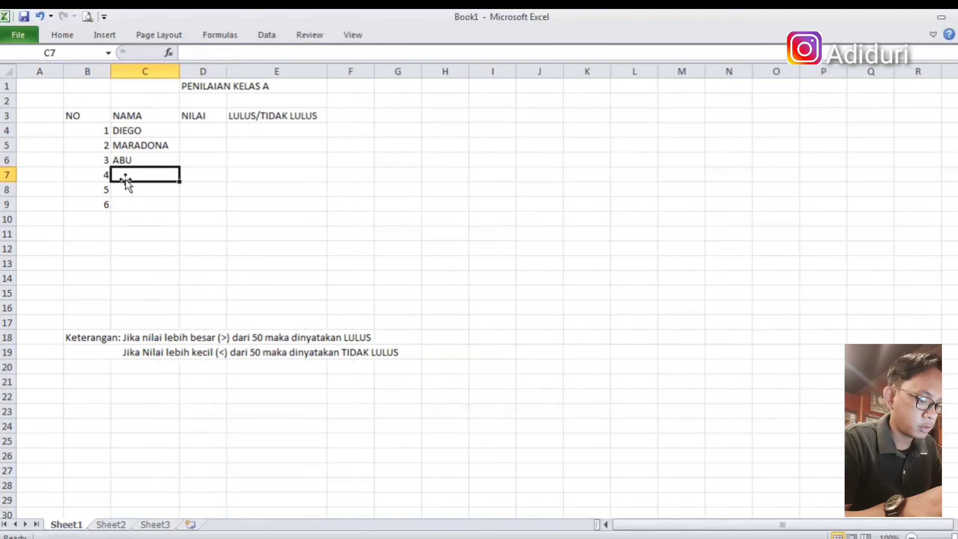
# Enter the remaining three students' names in capitals in cells C7, C8 and C9.
pyautogui.write('ILHAM')
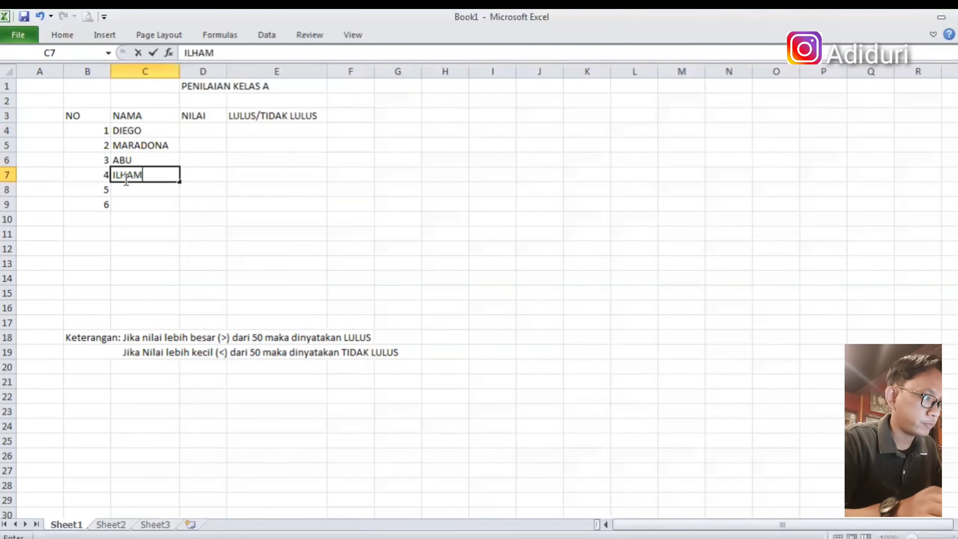
pyautogui.press('Return')
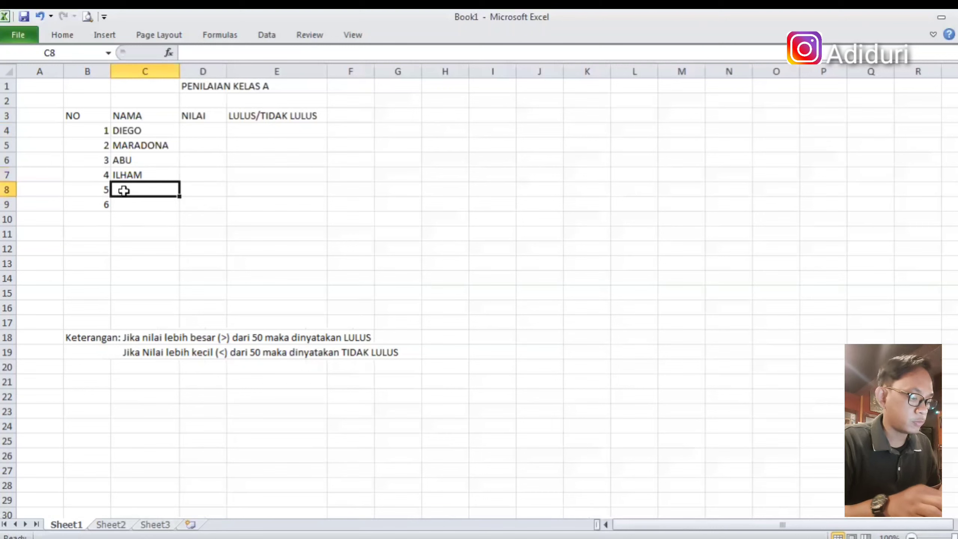
pyautogui.write('HALIM')
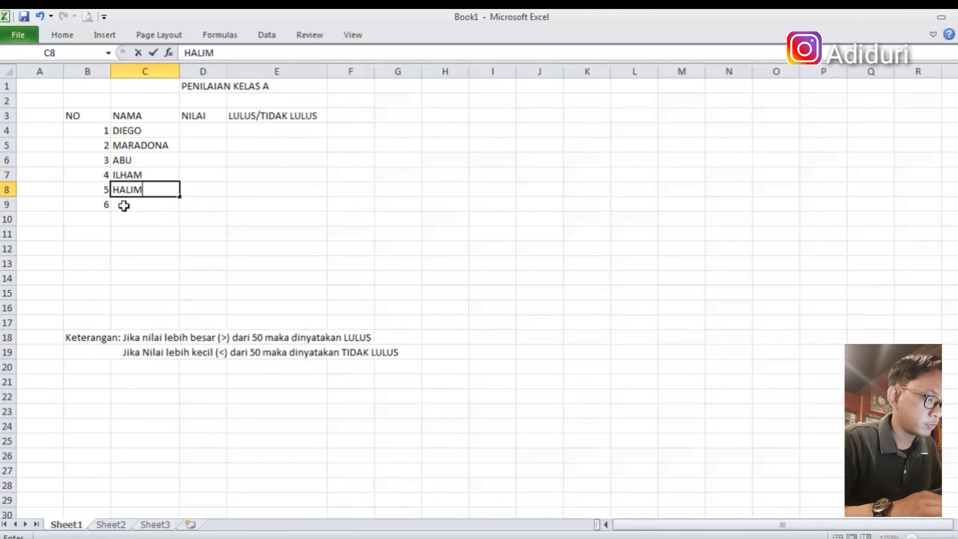
pyautogui.press('Return')
pyautogui.write('J')
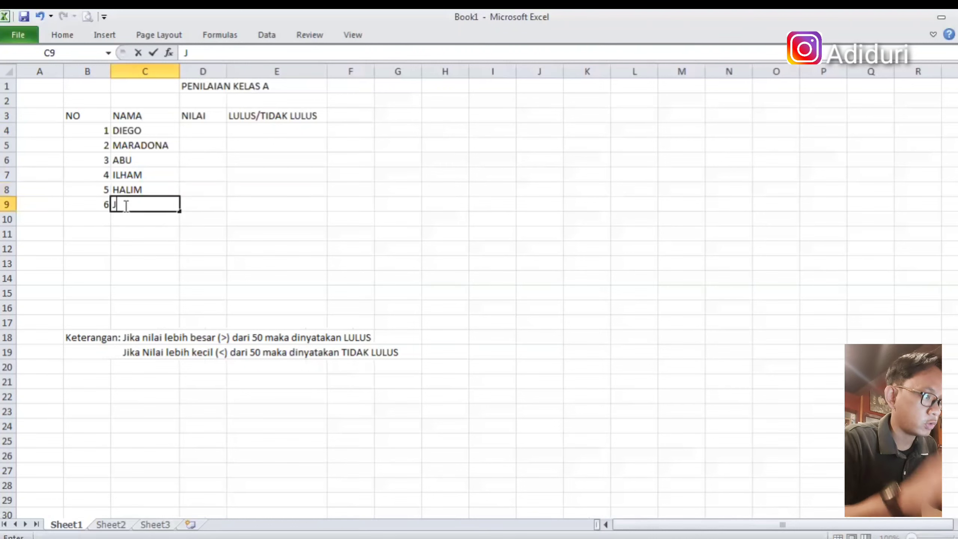
pyautogui.write('OKO')
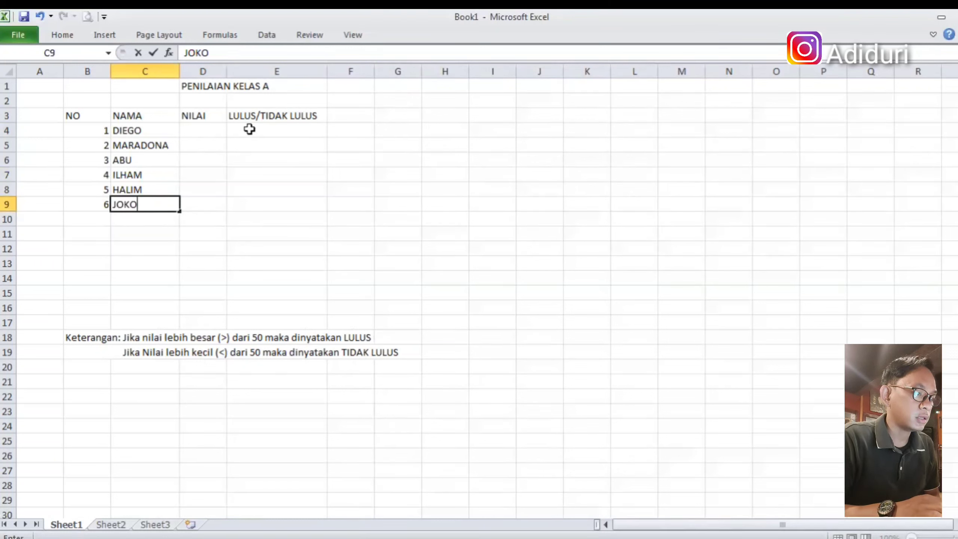
# Begin an IF formula in cell E4 with the logical test D4>50.
pyautogui.click(249, 129)
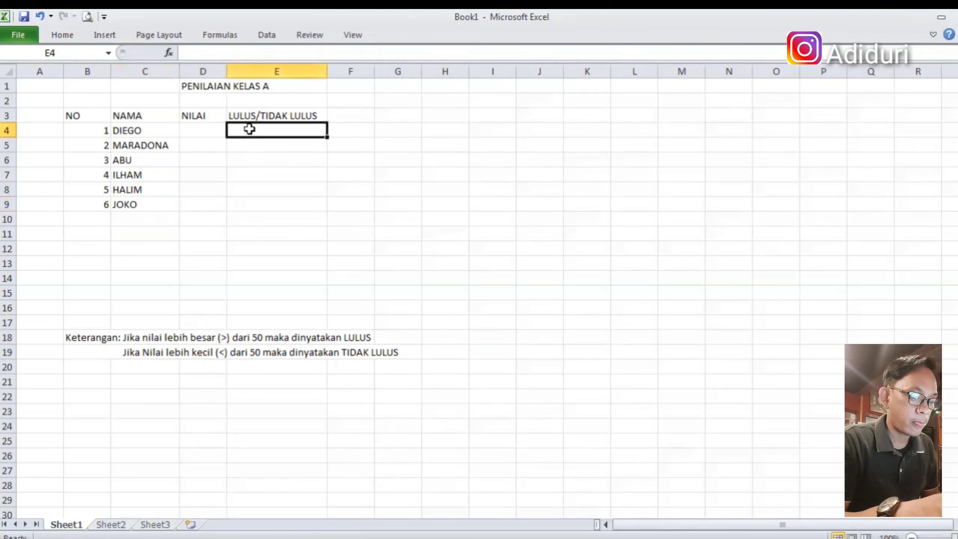
pyautogui.write('=')
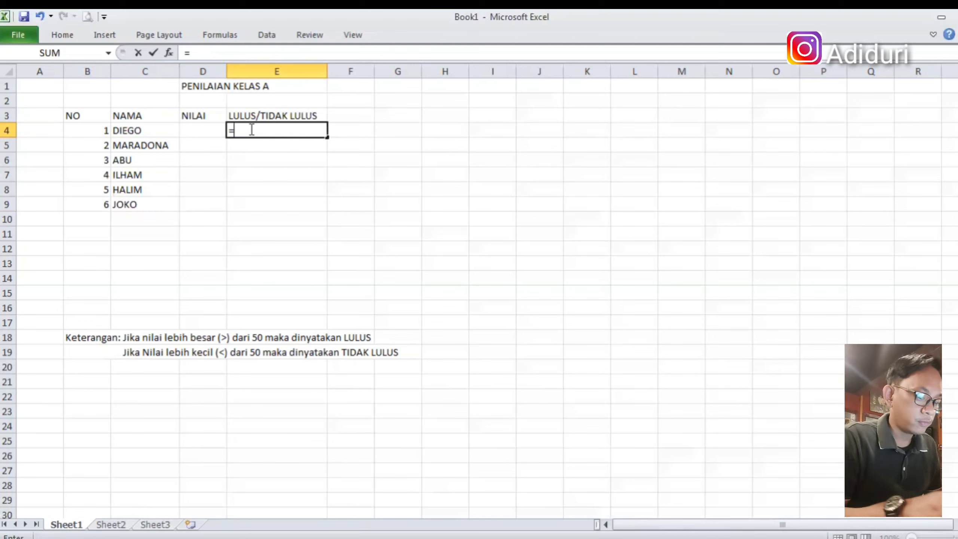
pyautogui.write('I')
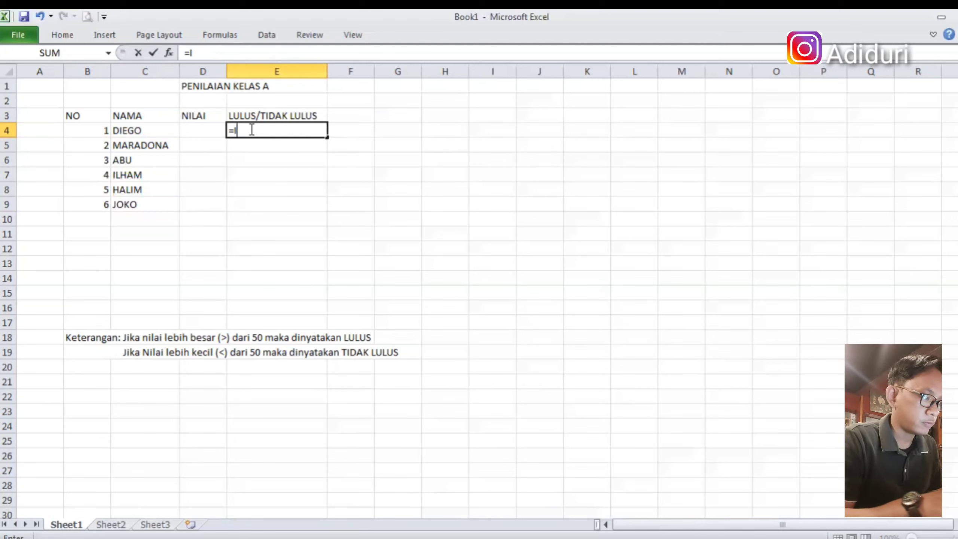
pyautogui.write('F(')
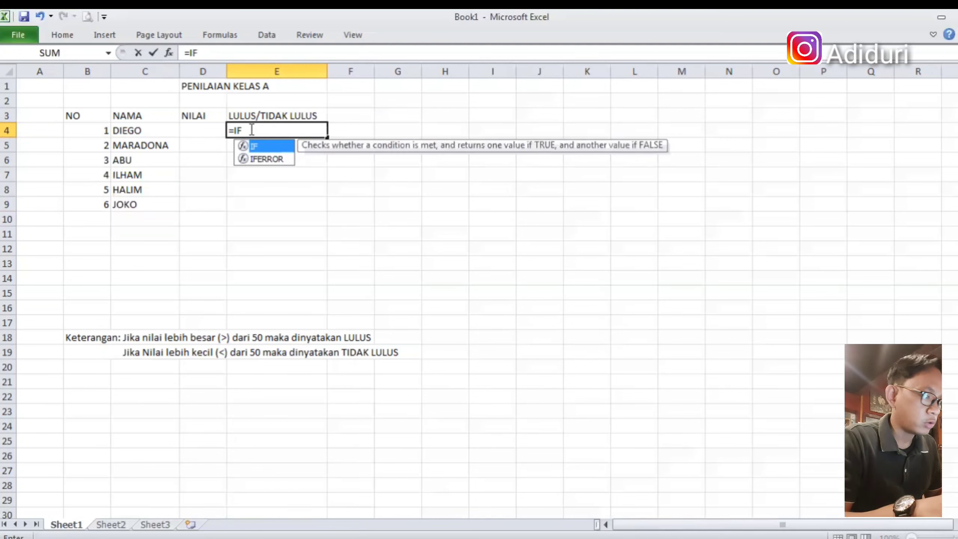
pyautogui.click(204, 130)
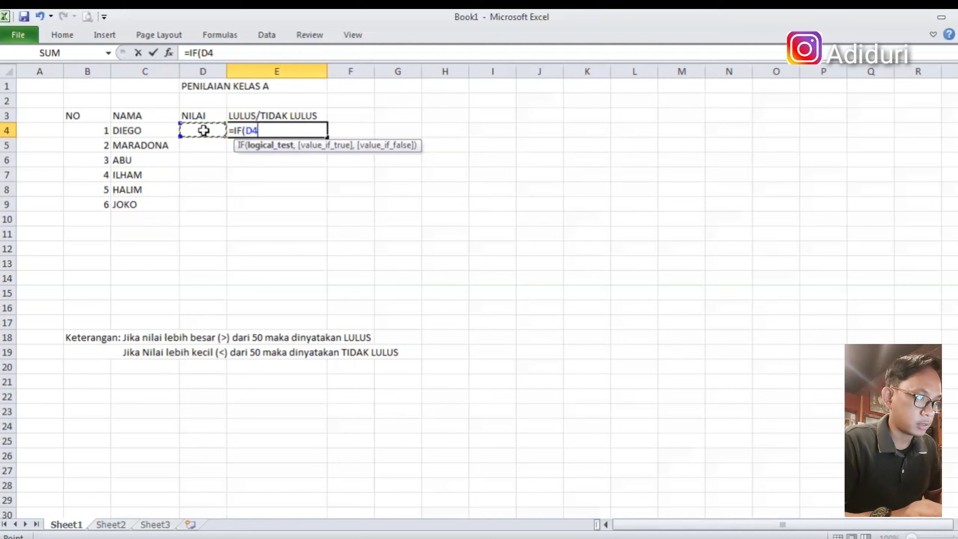
pyautogui.write('>')
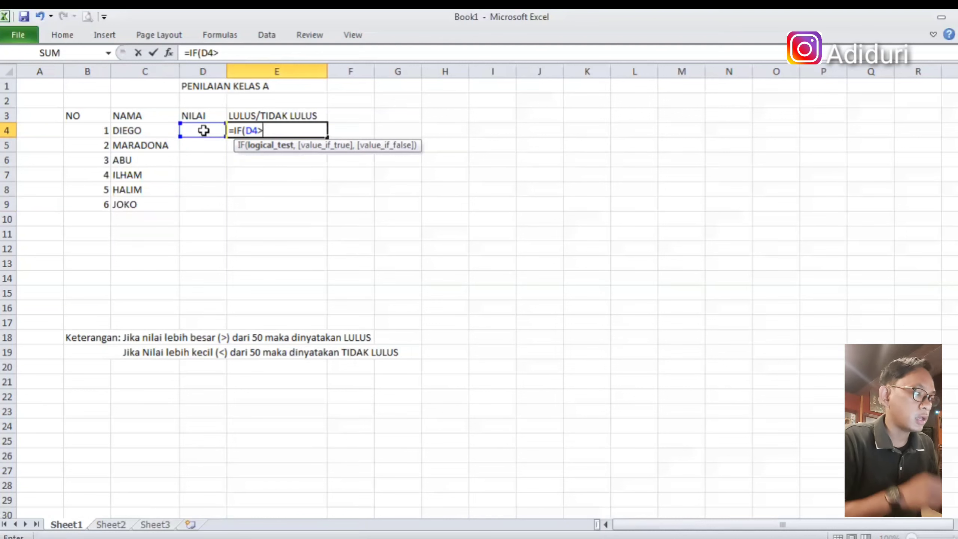
pyautogui.write('50')
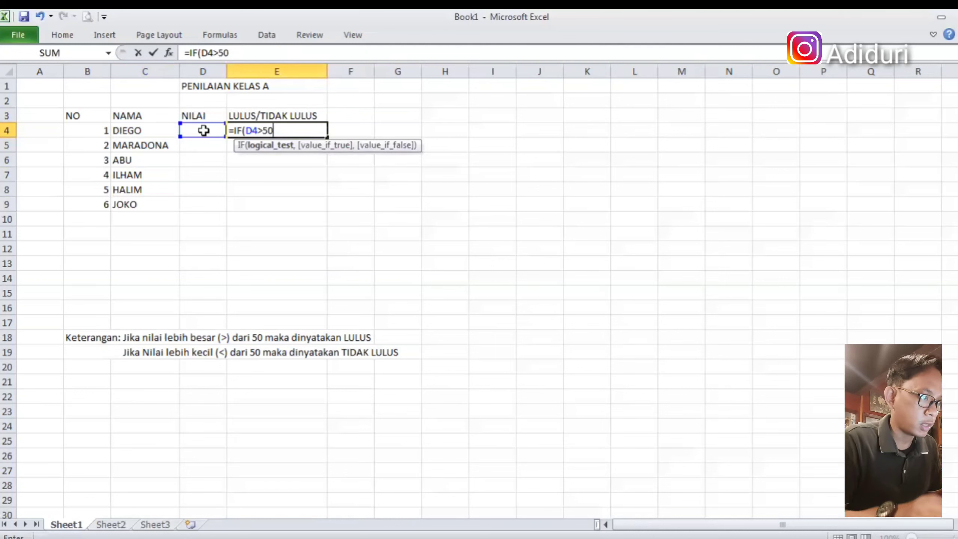
pyautogui.write(',')
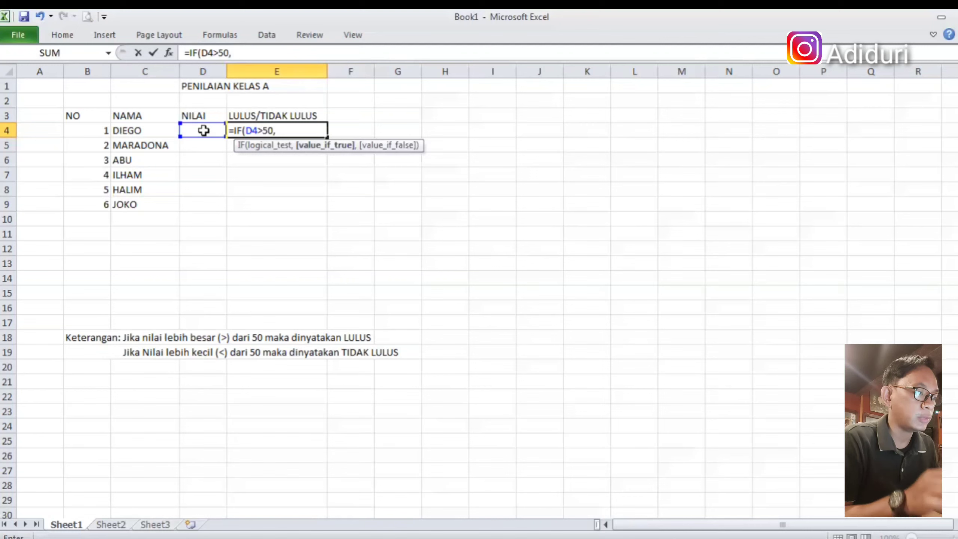
# Add "LULUS" in capitals and quotation marks as the value-if-true argument of the IF formula in E4.
pyautogui.write('"')
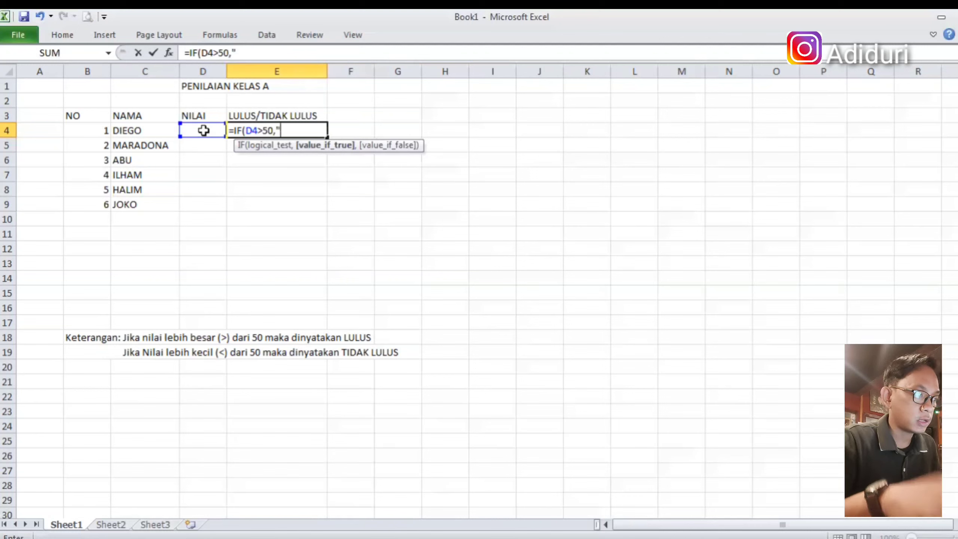
pyautogui.write('Lulu')
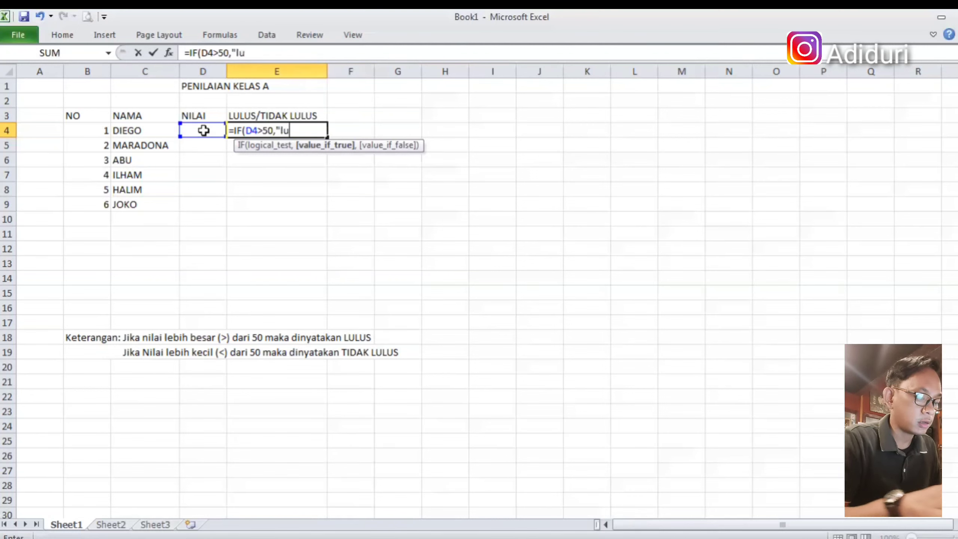
pyautogui.press('BackSpace')
pyautogui.press('BackSpace')
pyautogui.press('BackSpace')
pyautogui.press('BackSpace')
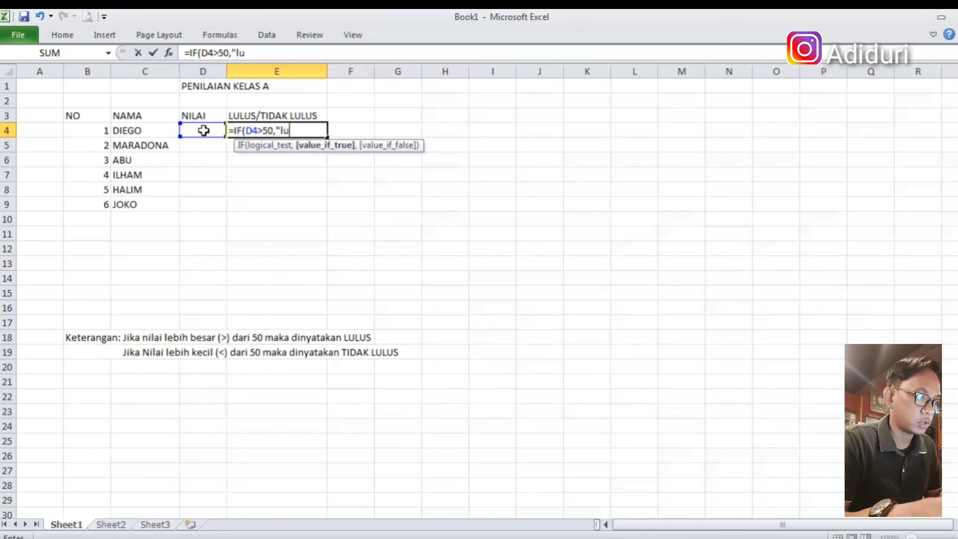
pyautogui.write('LULUS')
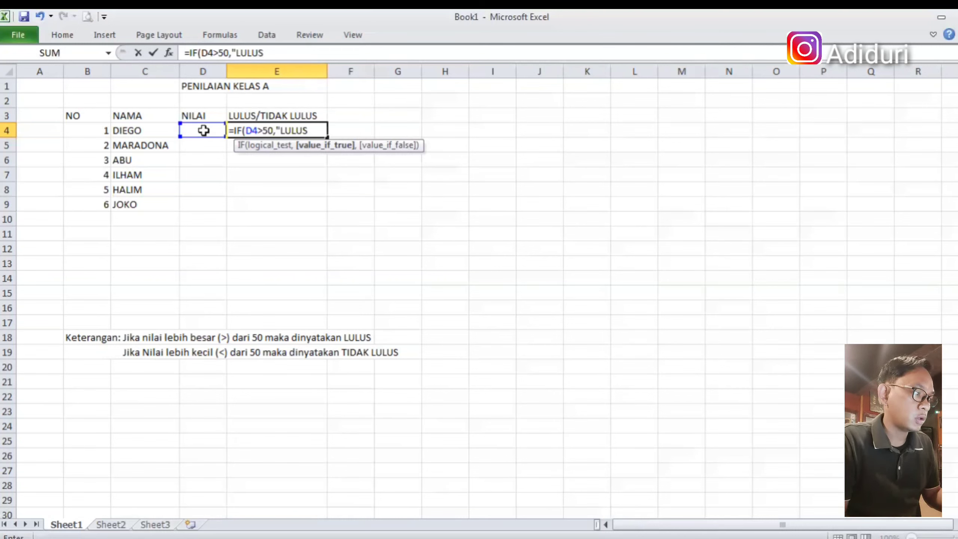
pyautogui.write('"')
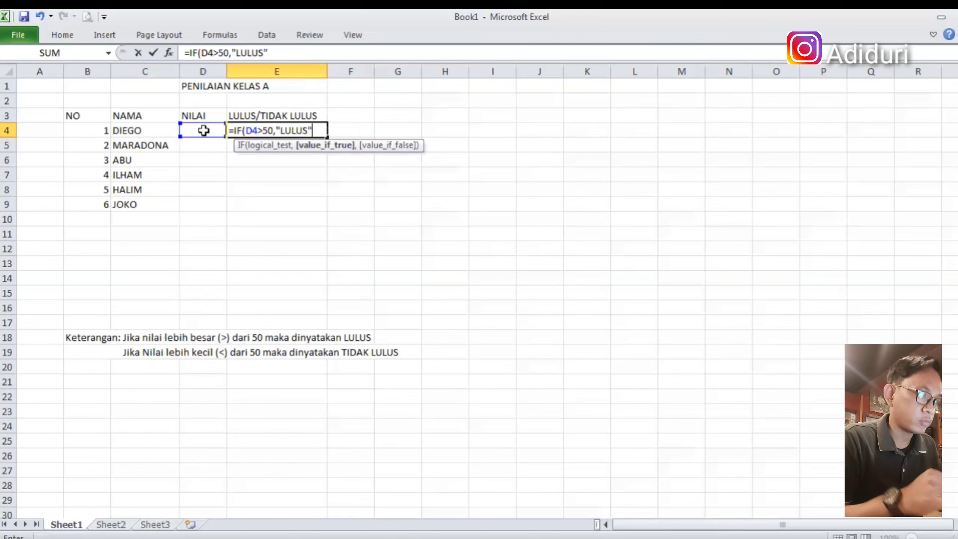
# Complete the IF formula in E4 with "TIDAK LULUS" in capitals as the value-if-false argument and a closing parenthesis.
pyautogui.write(',')
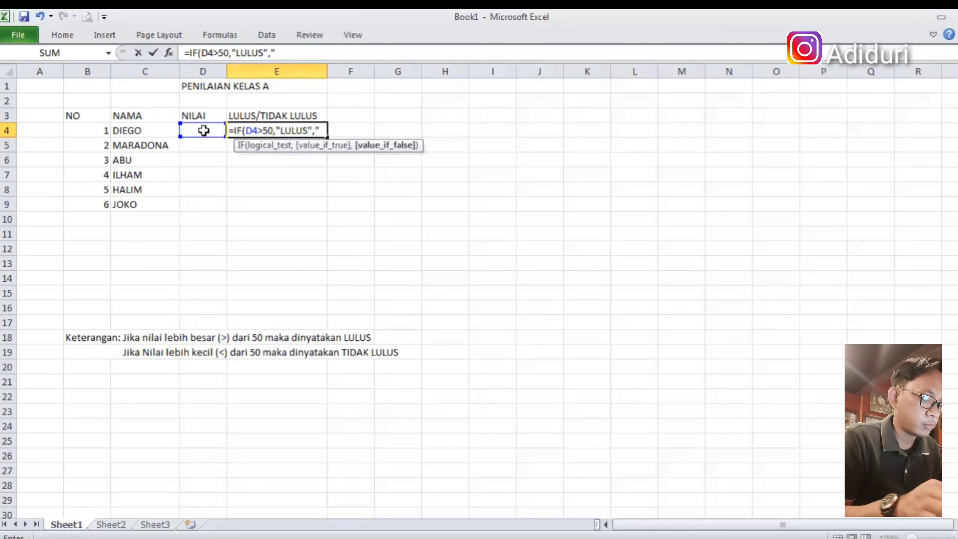
pyautogui.write('t')
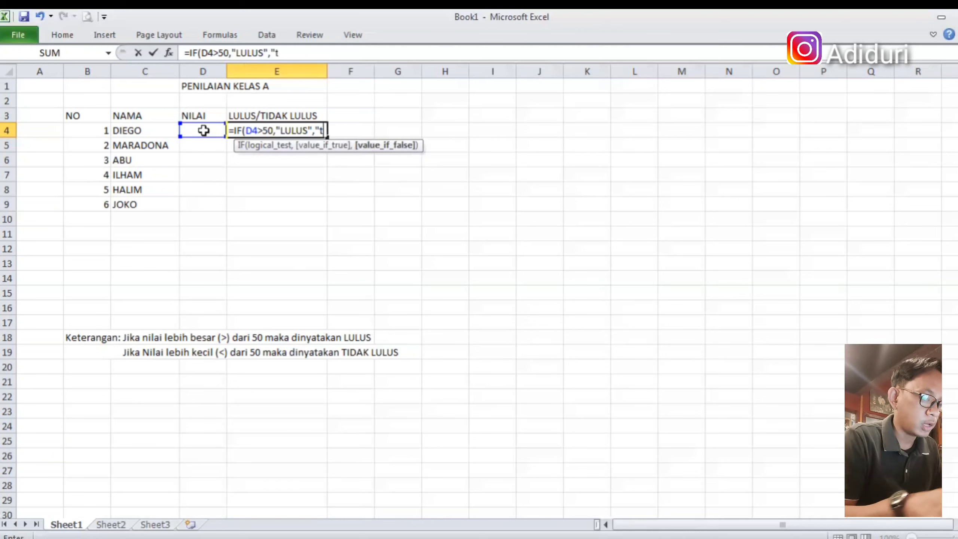
pyautogui.press('BackSpace')
pyautogui.write('TIDAK')
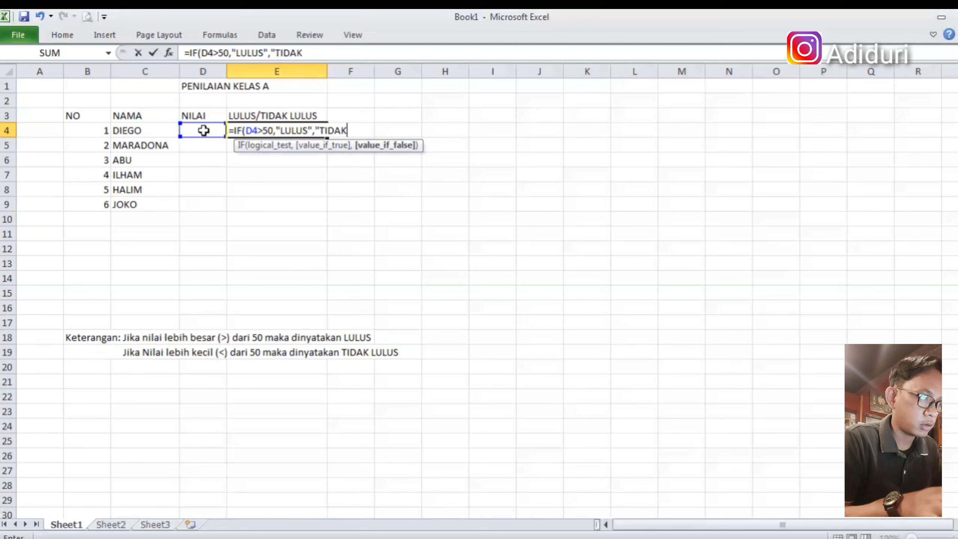
pyautogui.write(' LULU')
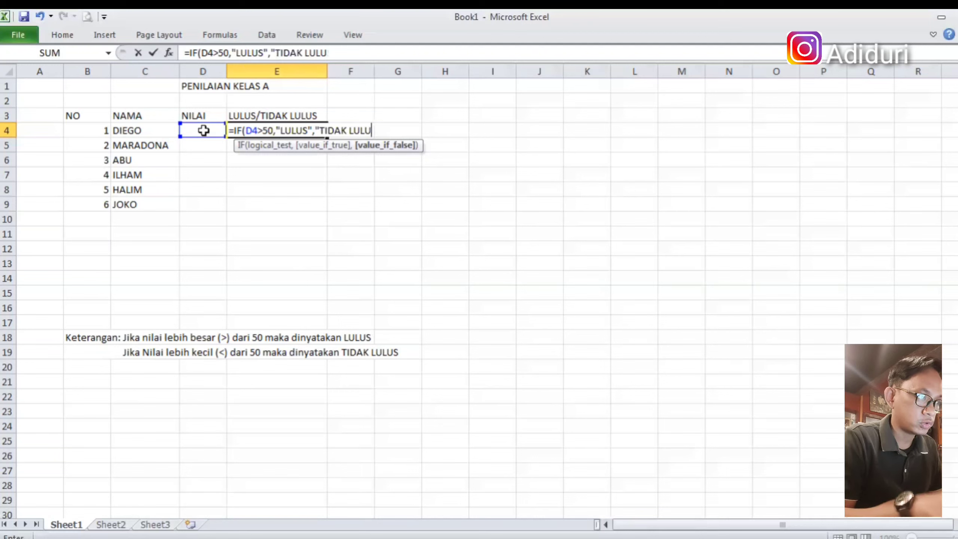
pyautogui.write('S')
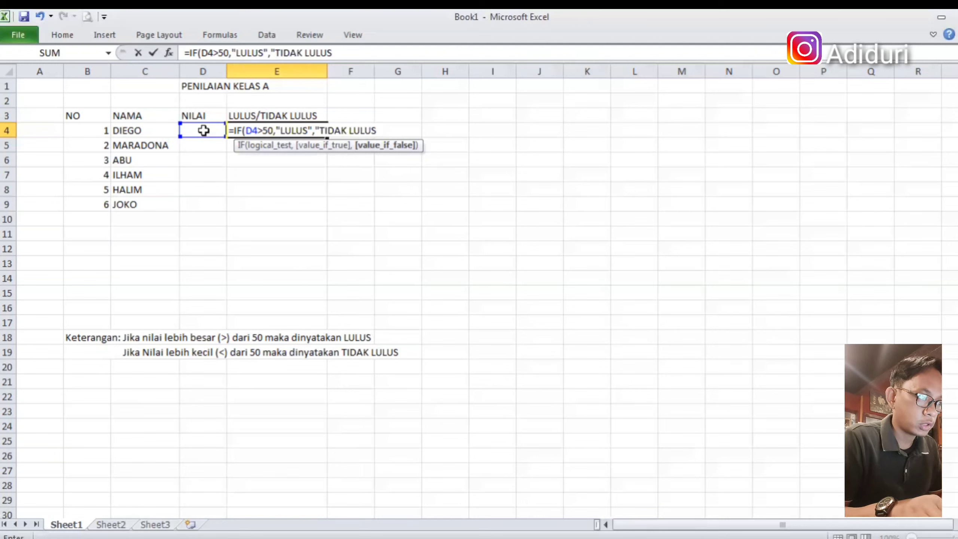
pyautogui.write('"')
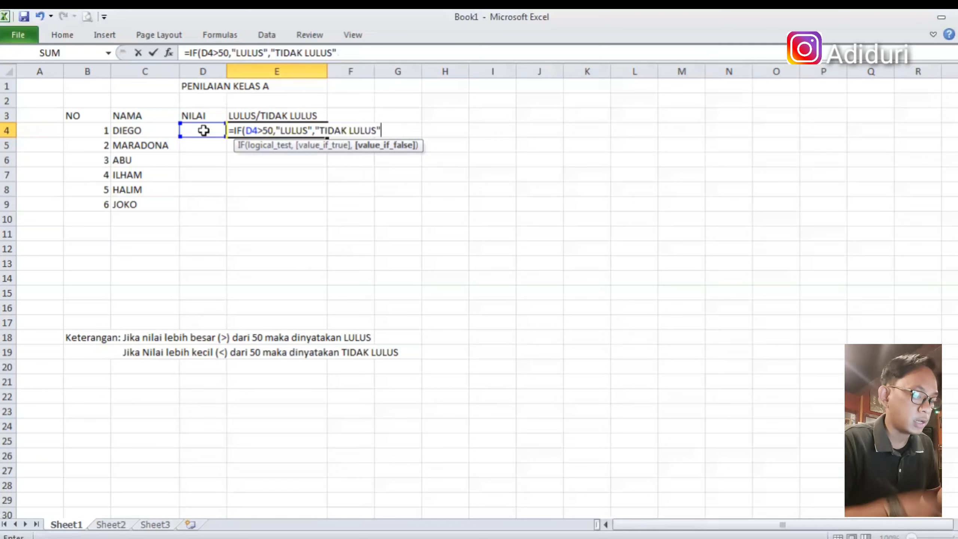
pyautogui.write(')')
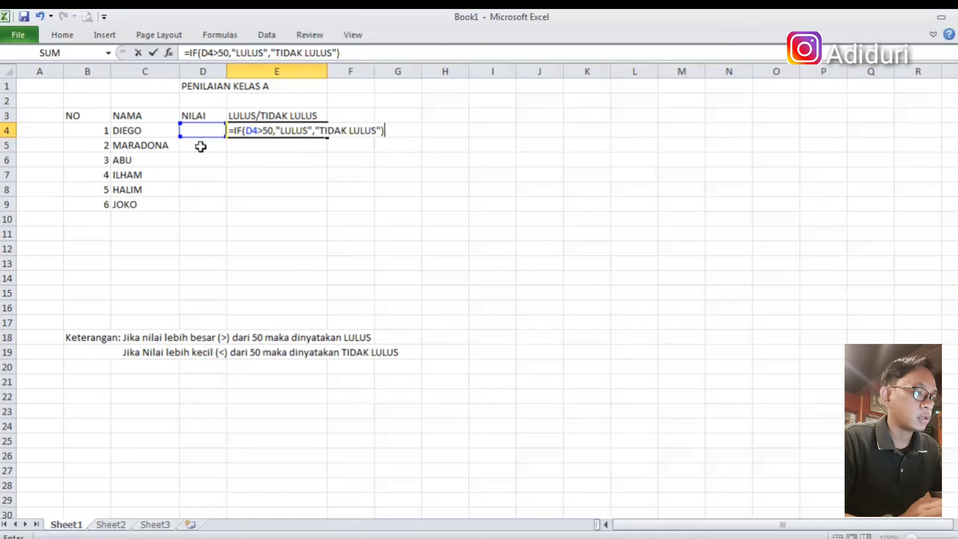
pyautogui.click(199, 145)
# Test the IF formula in E4 by entering a score of 55 and then 45 in cell D4.
pyautogui.click(204, 129)
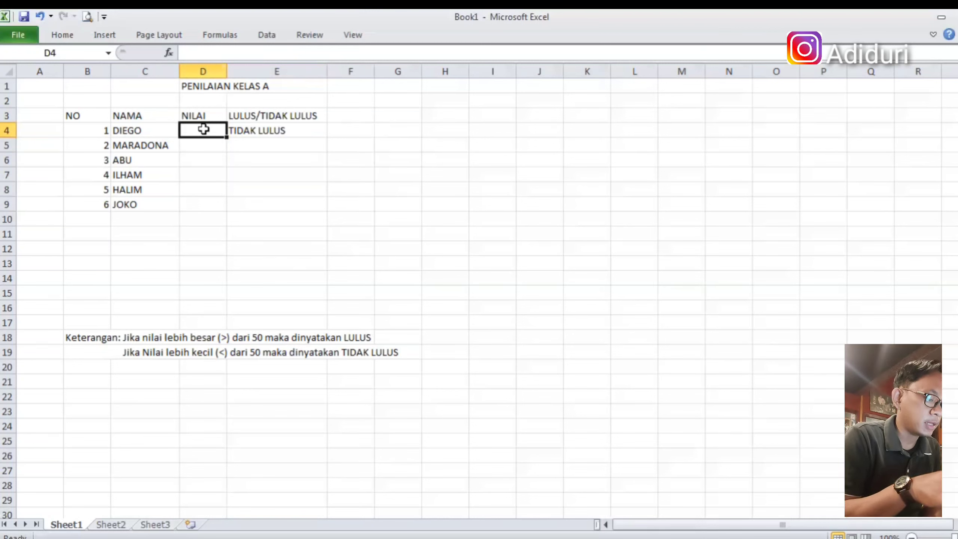
pyautogui.write('55')
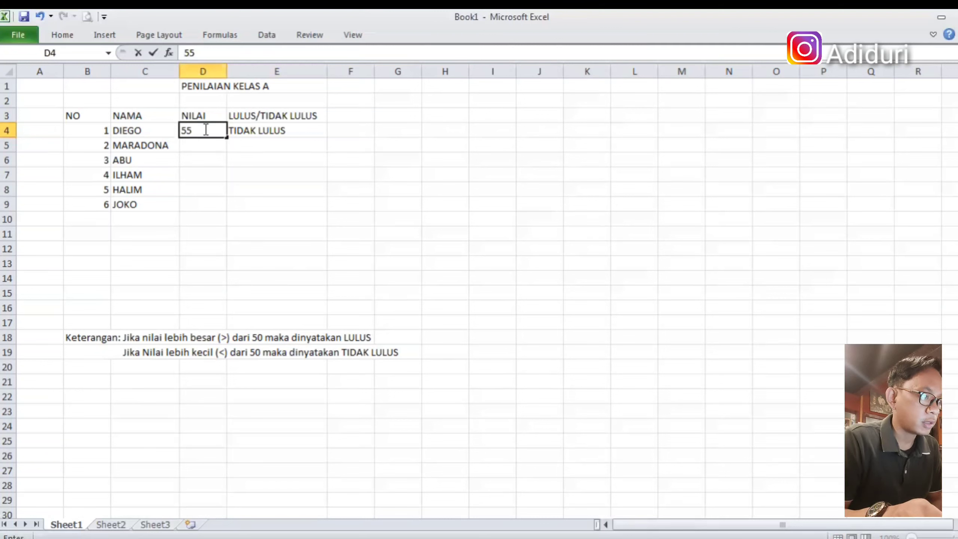
pyautogui.press('Return')
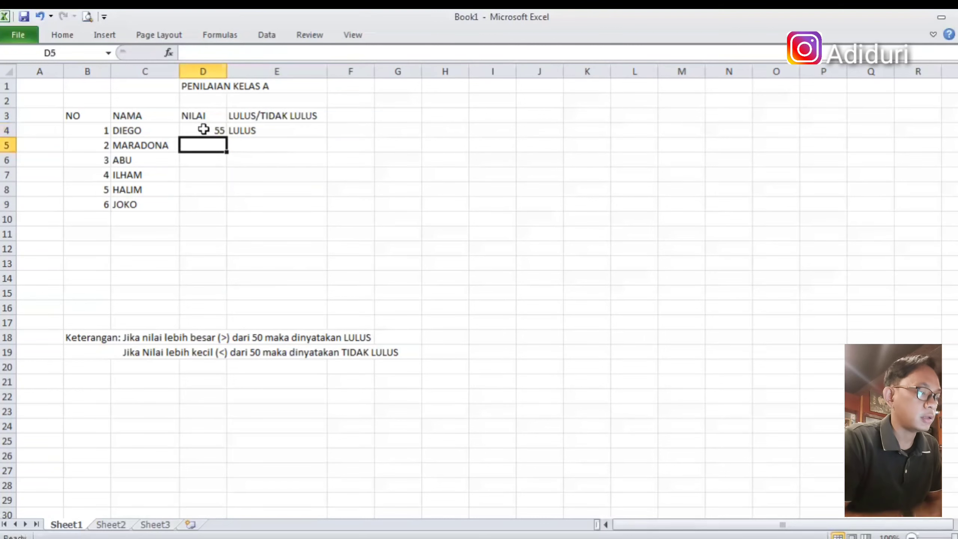
pyautogui.click(204, 130)
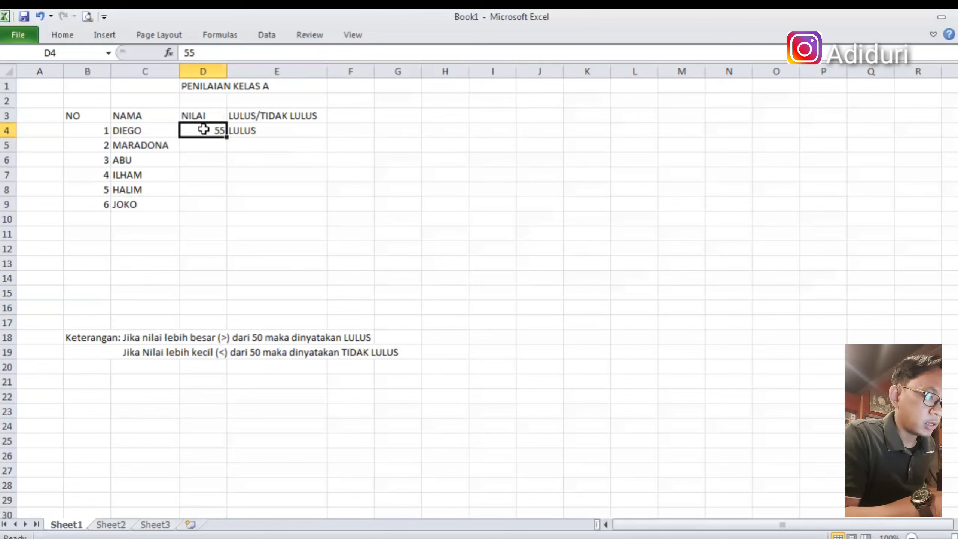
pyautogui.write('45')
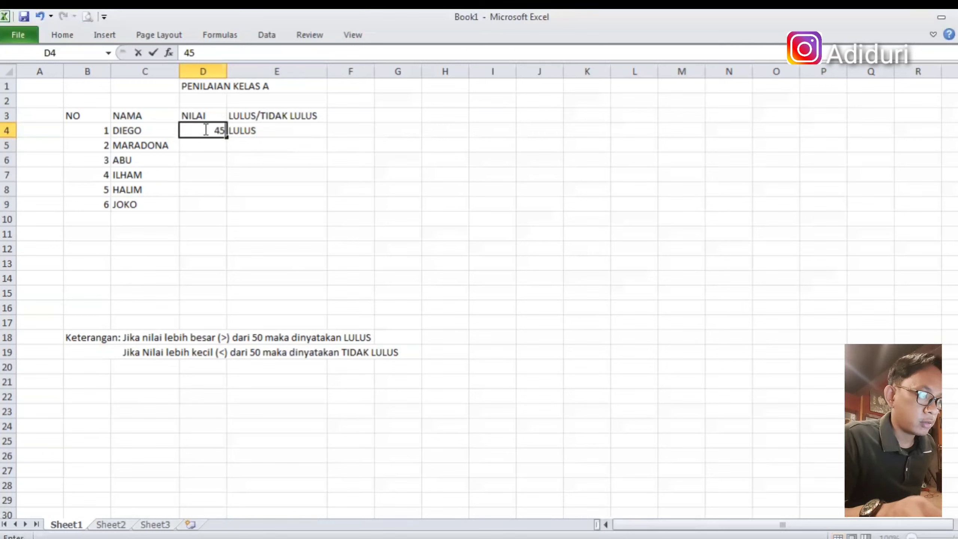
pyautogui.press('Return')
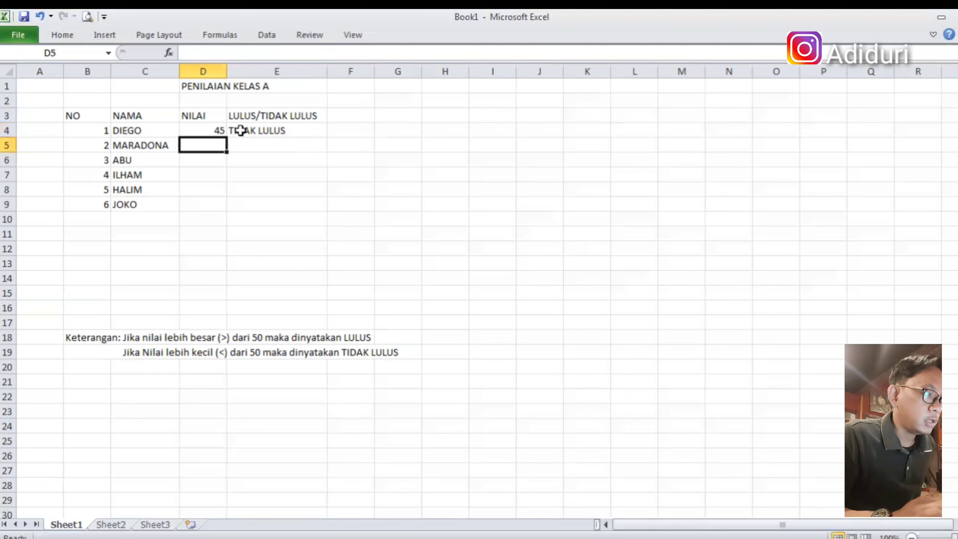
pyautogui.click(246, 130)
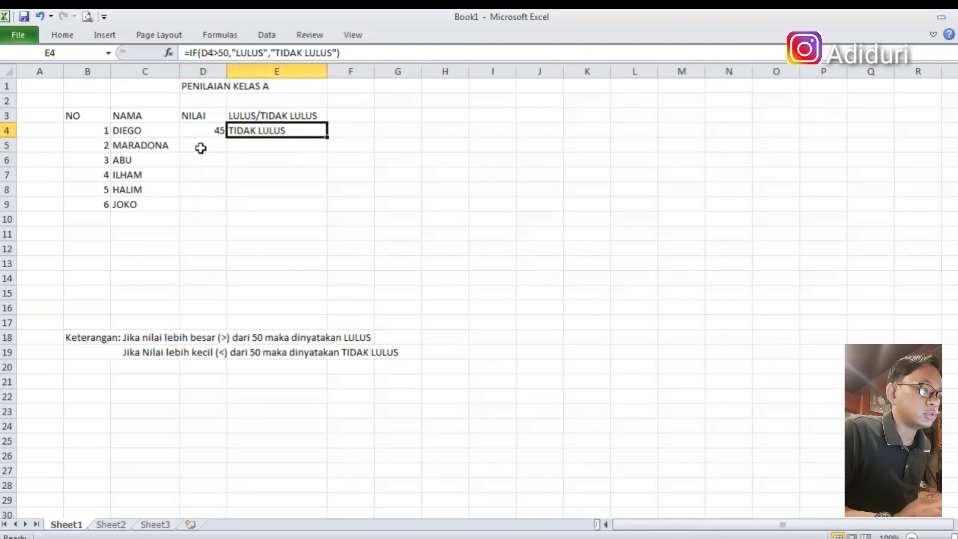
# Set the first student's score in cell D4 to 52.
pyautogui.click(207, 134)
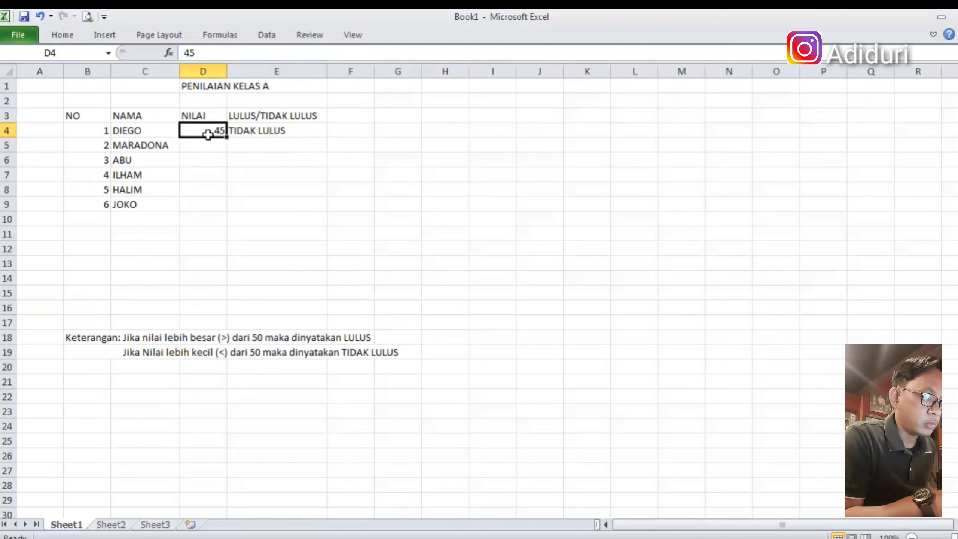
pyautogui.write('52')
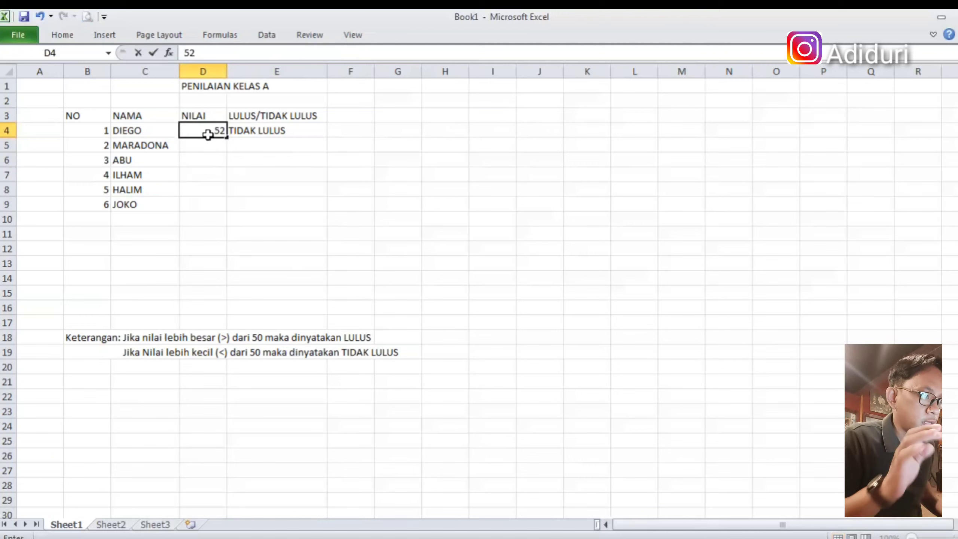
pyautogui.press('Return')
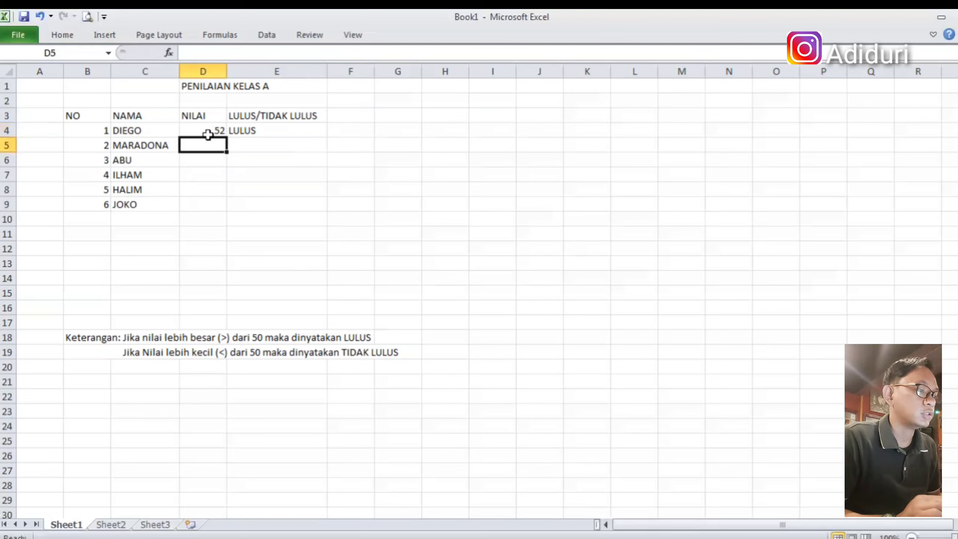
# Fill the IF formula from E4 down through E9 for the remaining students.
pyautogui.click(214, 126)
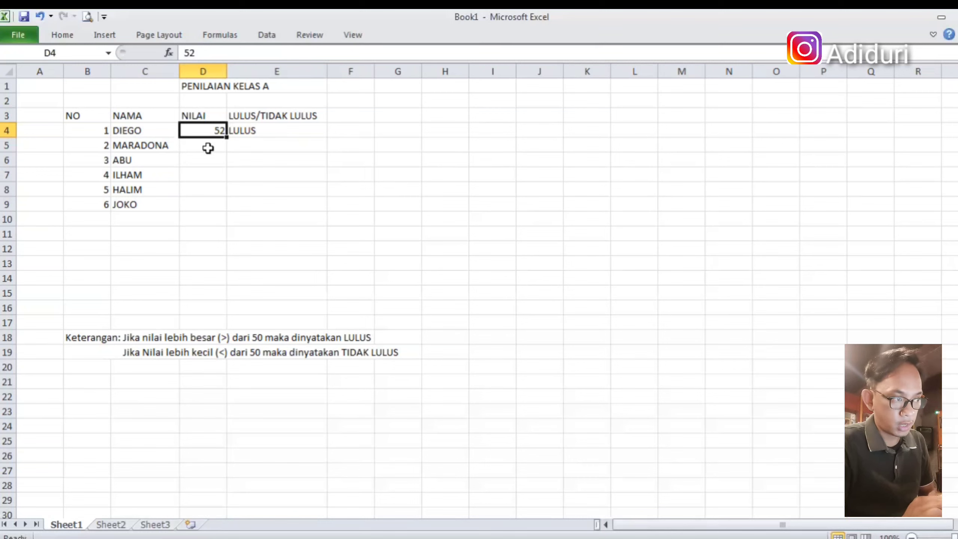
pyautogui.click(252, 132)
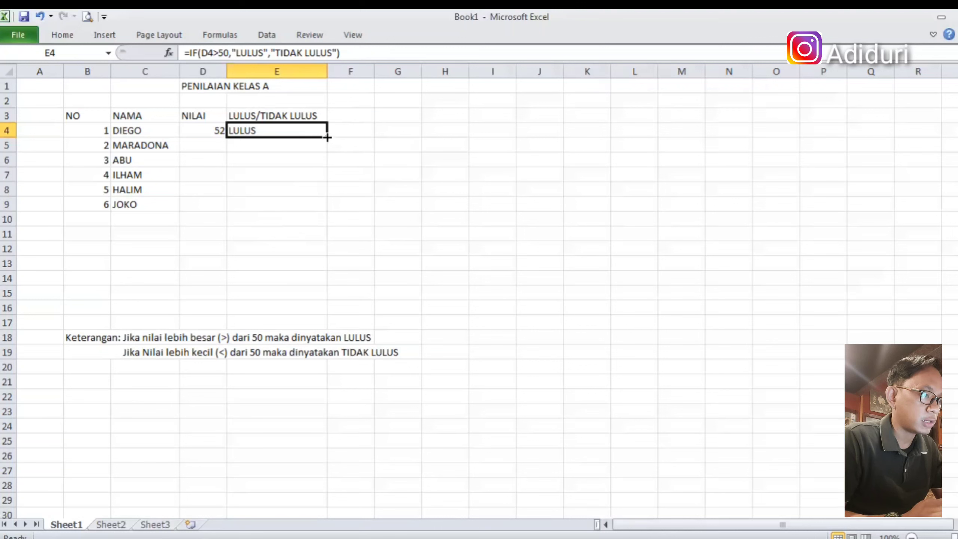
pyautogui.moveTo(327, 137); pyautogui.dragTo(321, 212)
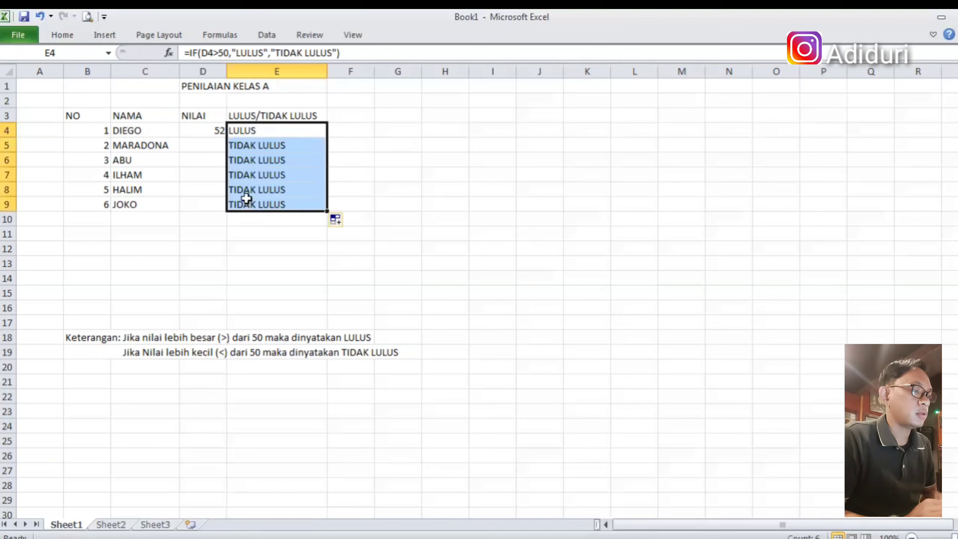
# Enter the second and third students' scores, 34 in D5 and 70 in D6.
pyautogui.click(205, 145)
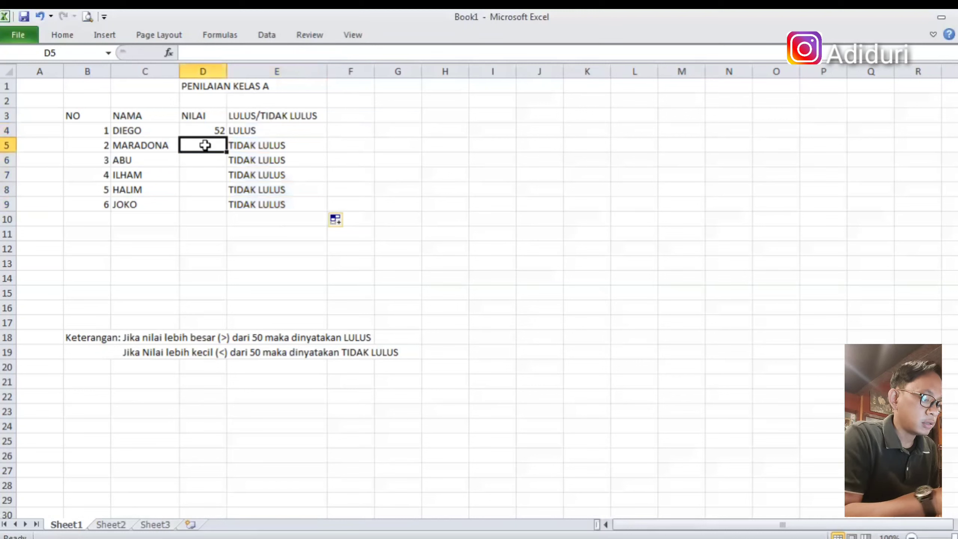
pyautogui.write('34')
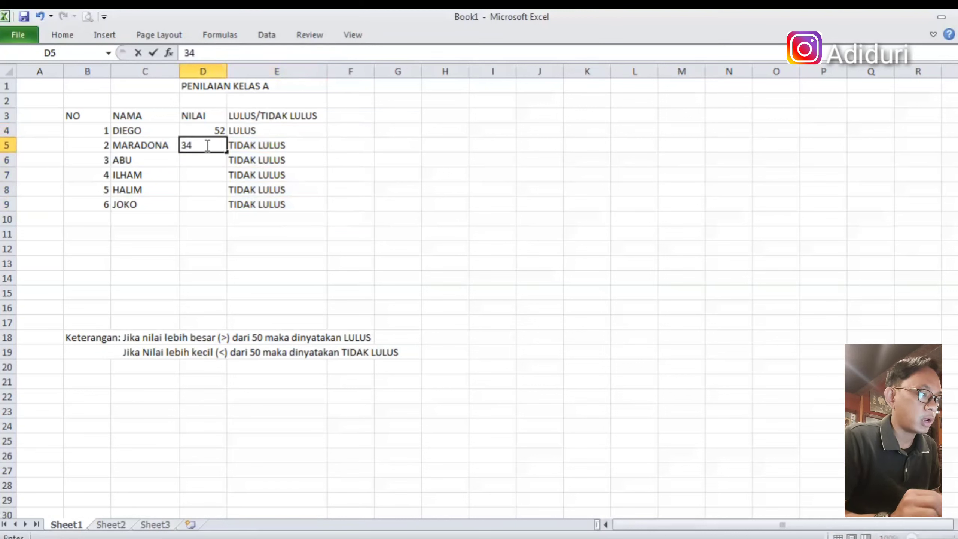
pyautogui.press('Return')
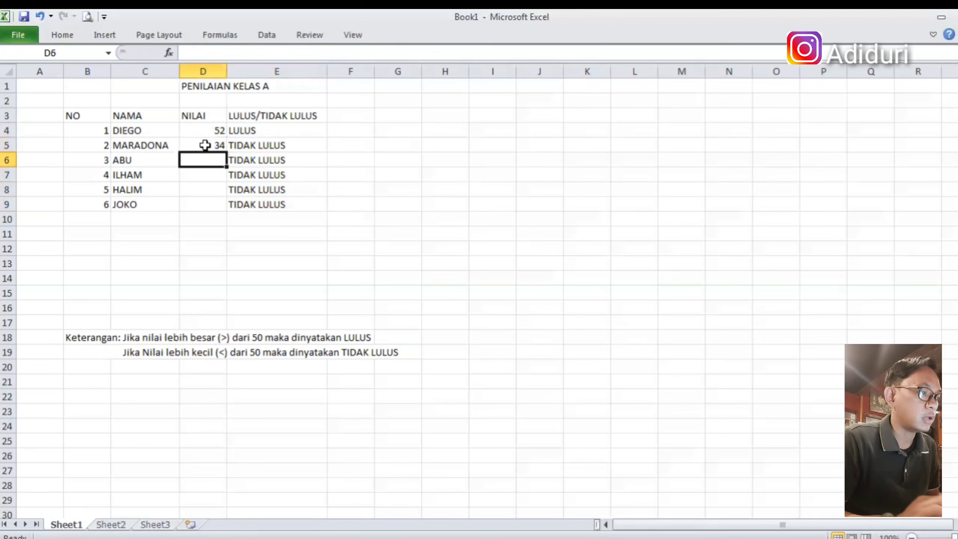
pyautogui.write('7')
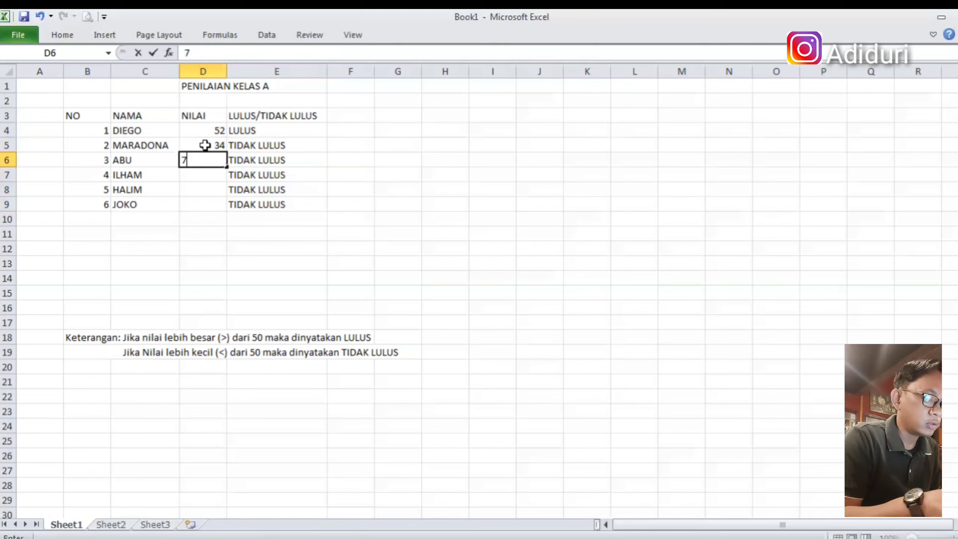
pyautogui.write('0')
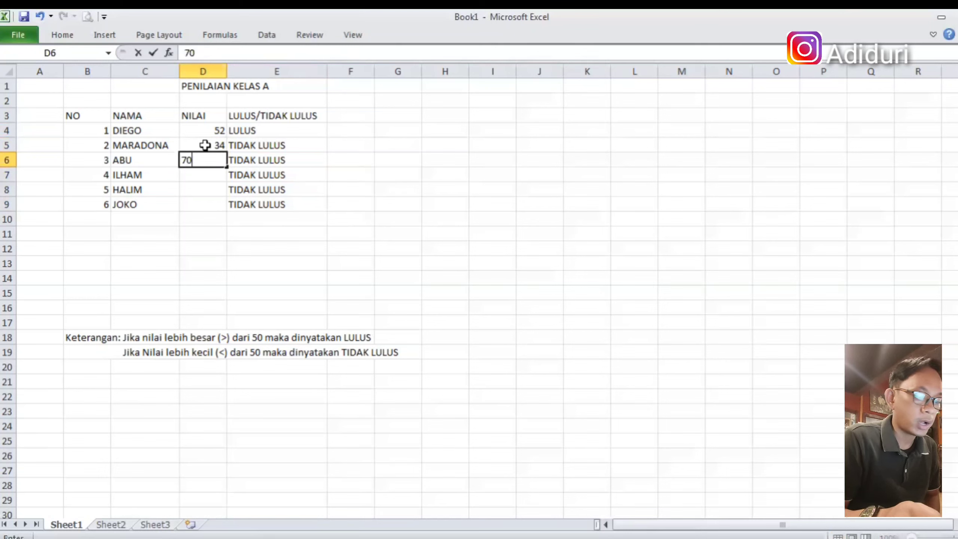
pyautogui.press('Return')
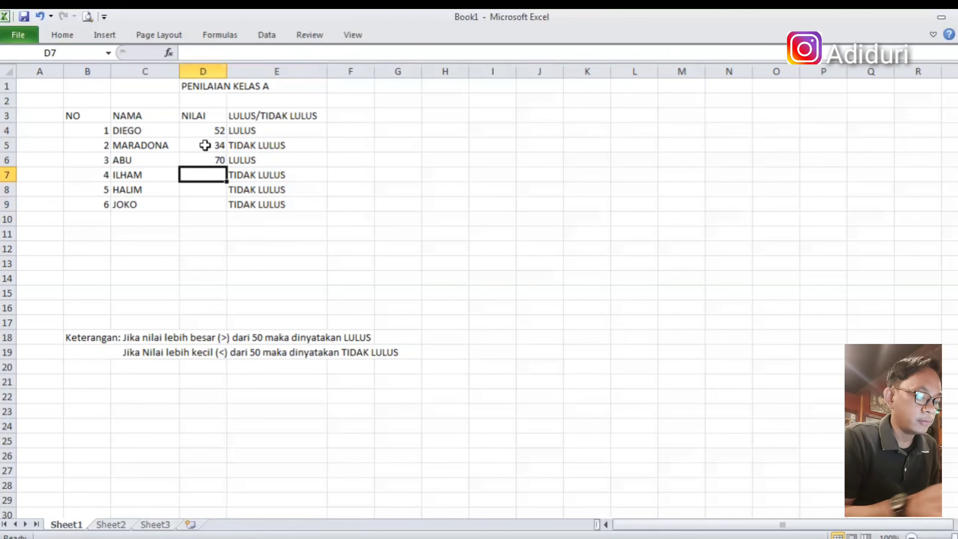
# Enter the last three students' scores, 78 in D7, 59 in D8 and 49 in D9.
pyautogui.write('78')
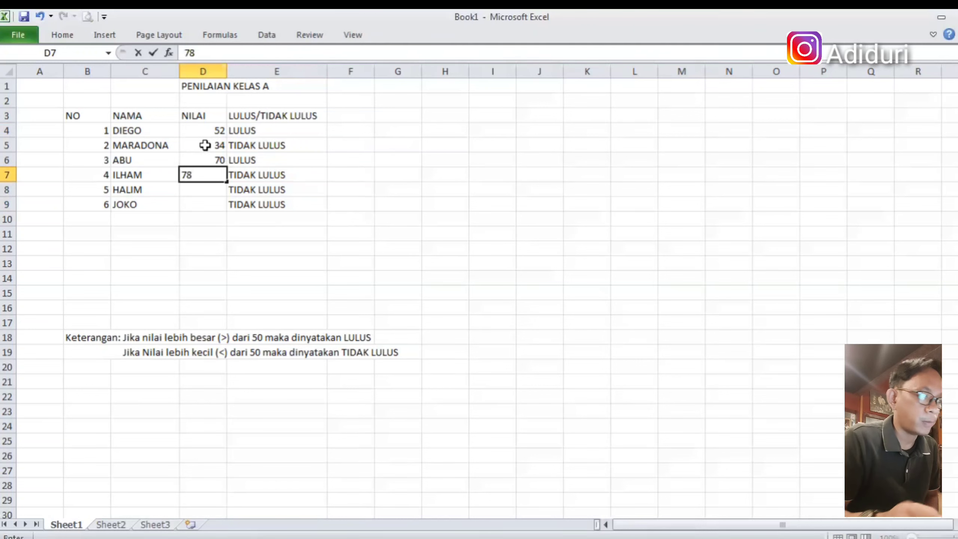
pyautogui.press('Return')
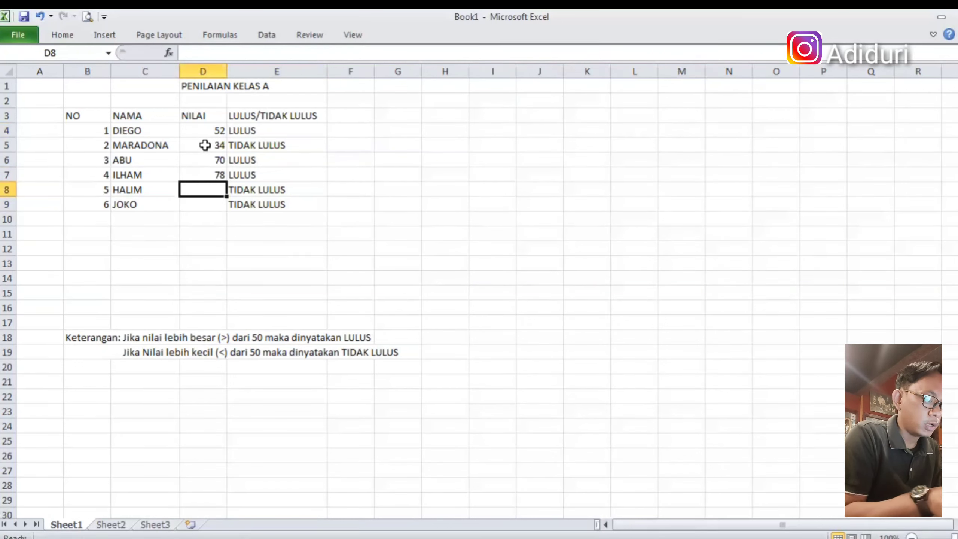
pyautogui.write('59')
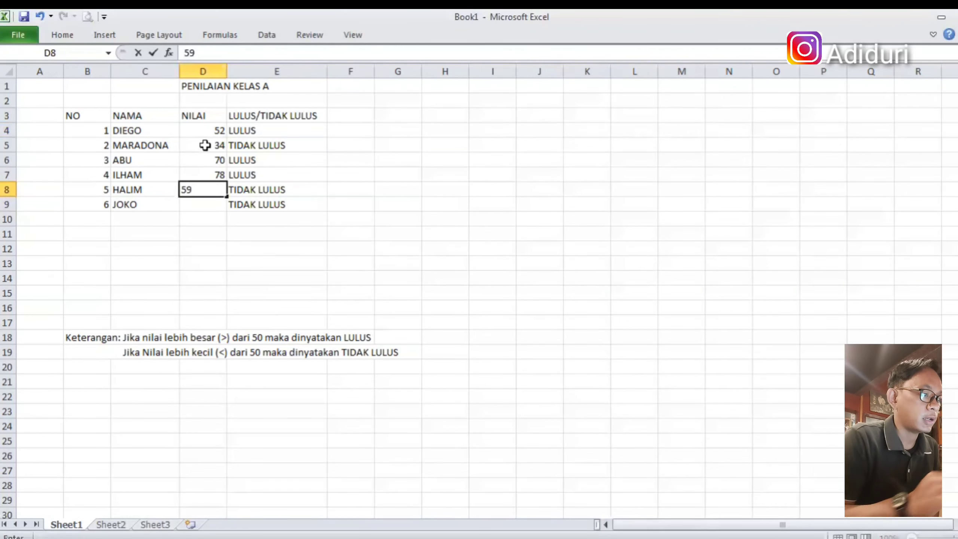
pyautogui.press('Return')
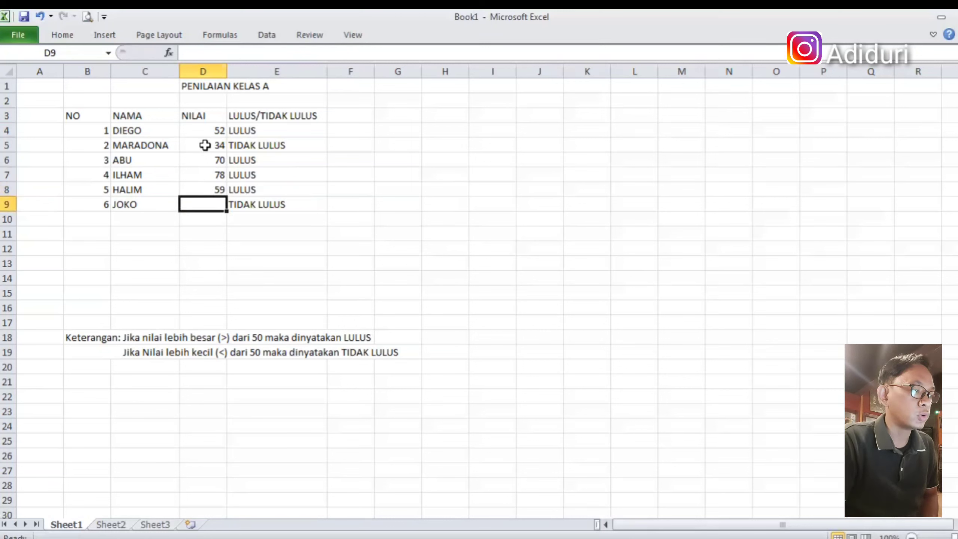
pyautogui.write('49')
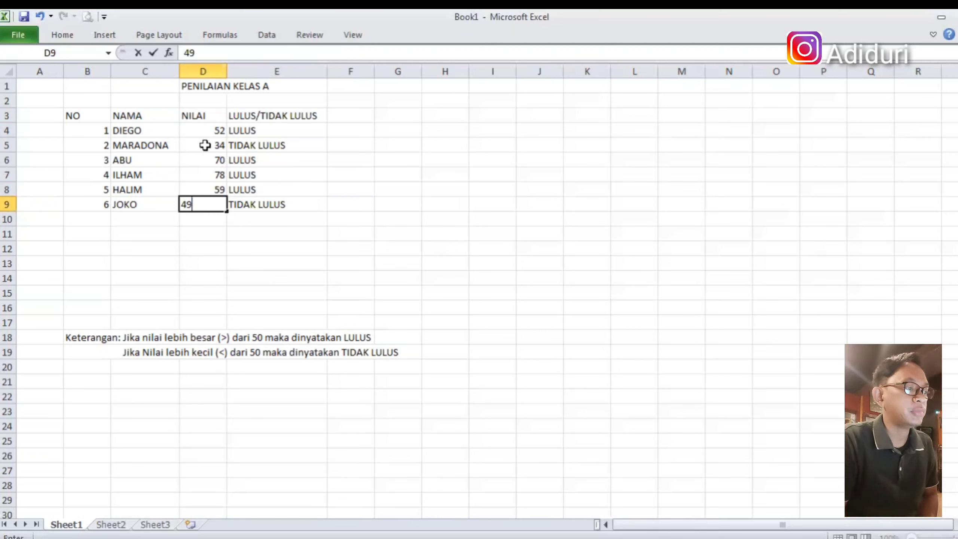
pyautogui.press('Return')
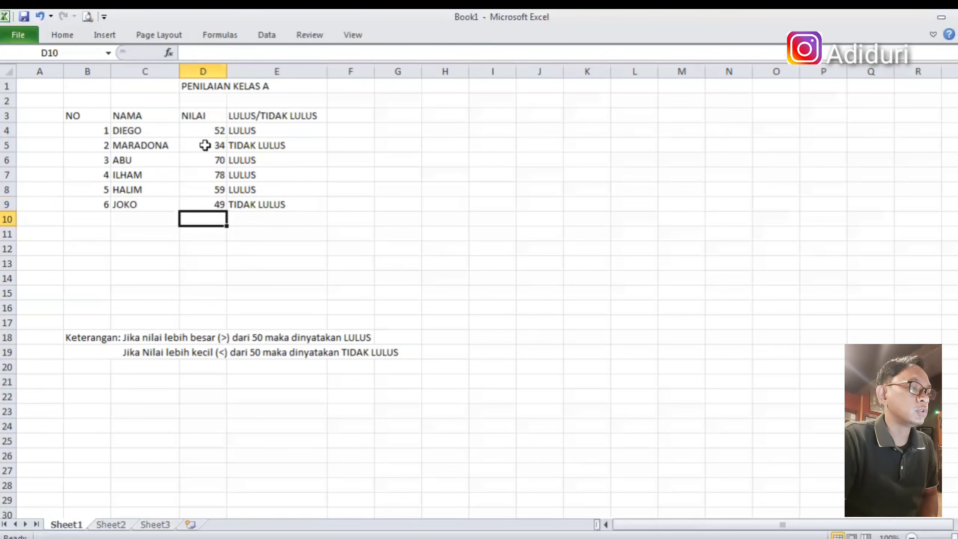
# Convert the grading data in B3:E9 into a formatted table, using row 3 as its headers.
pyautogui.click(74, 115)
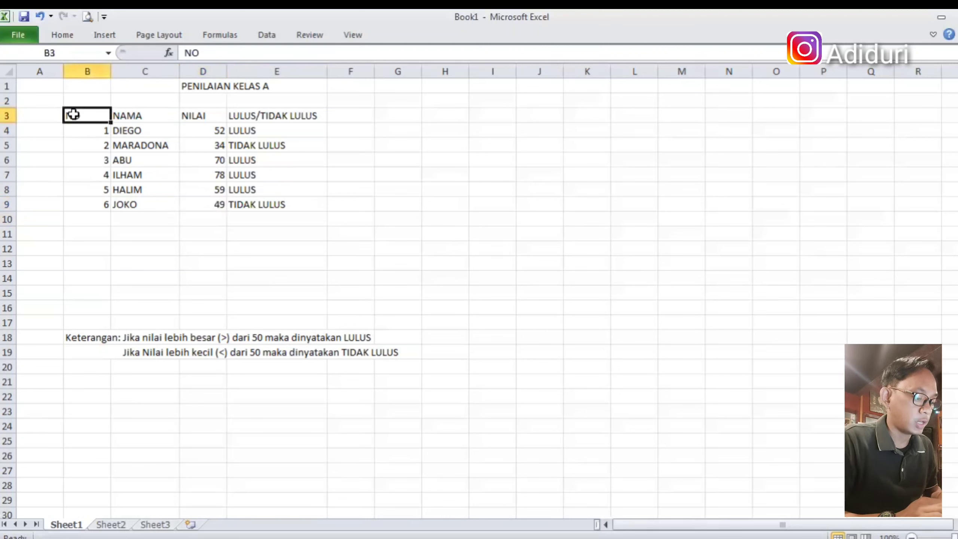
pyautogui.hotkey('shift', 'Down')
pyautogui.hotkey('shift', 'Down')
pyautogui.hotkey('shift', 'Down')
pyautogui.hotkey('shift', 'Down')
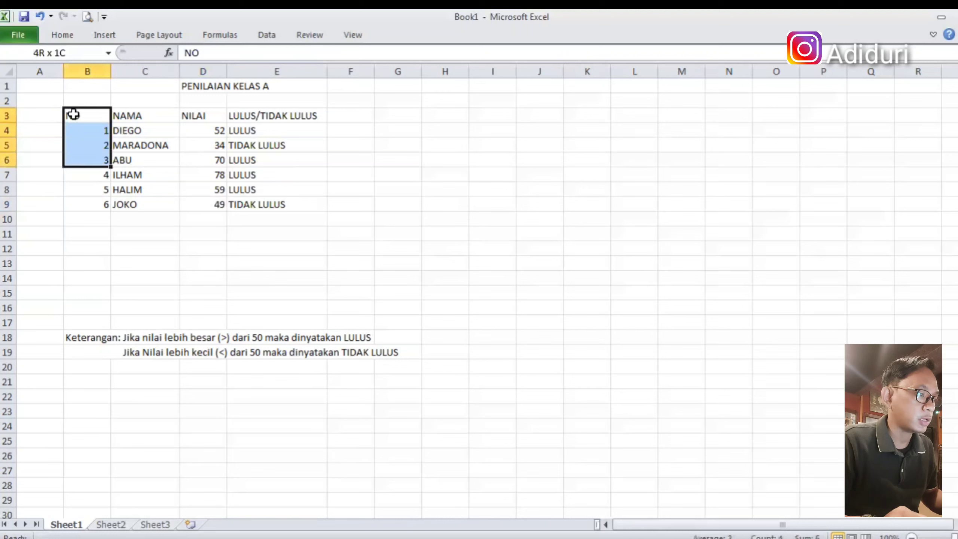
pyautogui.hotkey('shift', 'Down')
pyautogui.hotkey('shift', 'Down')
pyautogui.hotkey('shift', 'Right')
pyautogui.hotkey('shift', 'Right')
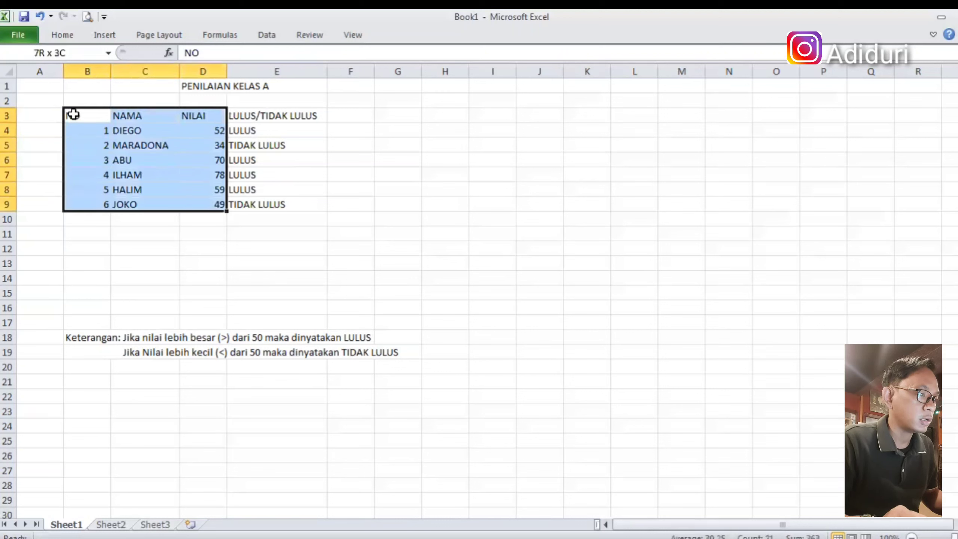
pyautogui.hotkey('shift', 'Right')
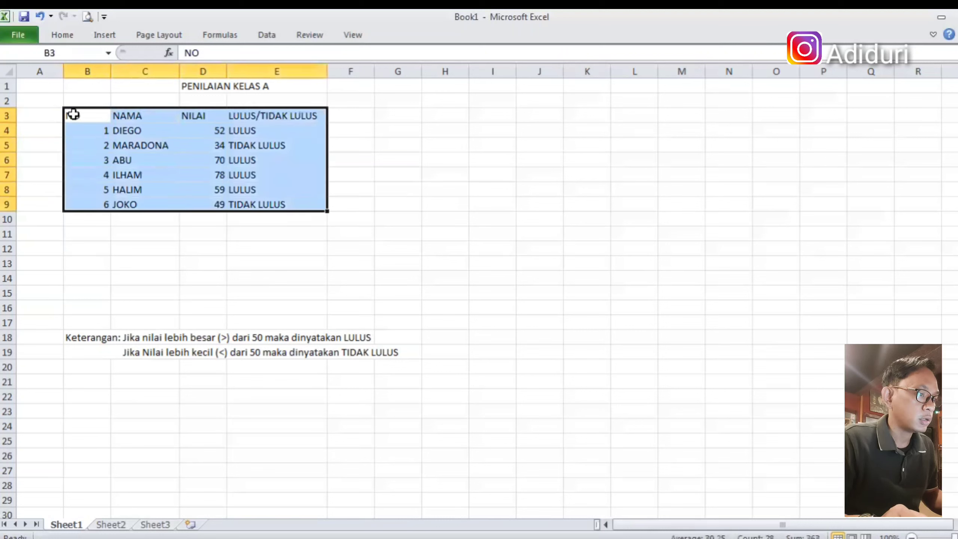
pyautogui.click(112, 35)
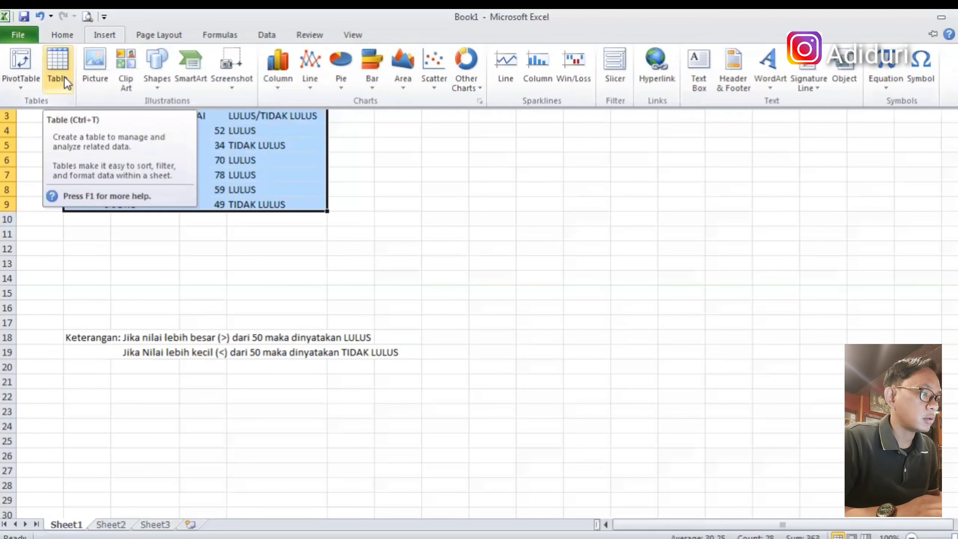
pyautogui.click(64, 76)
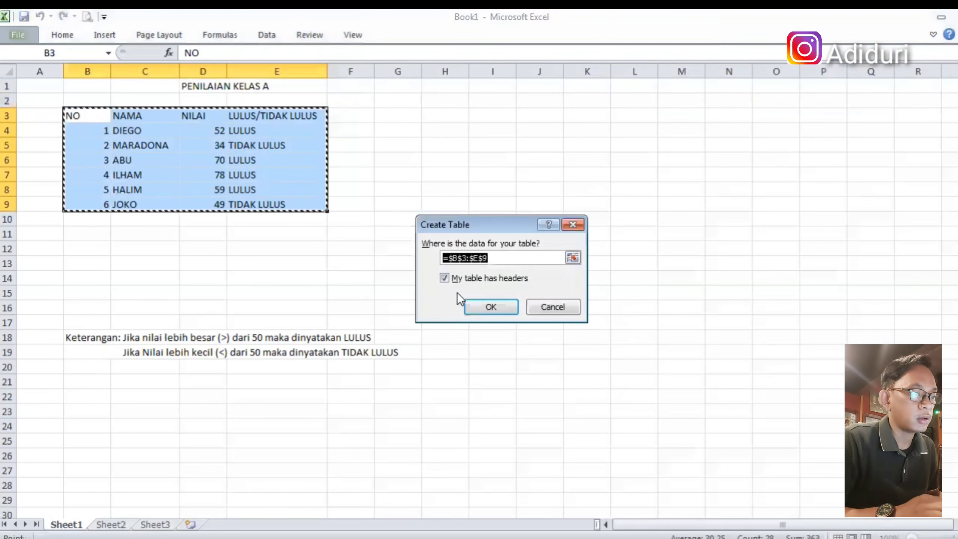
pyautogui.click(490, 307)
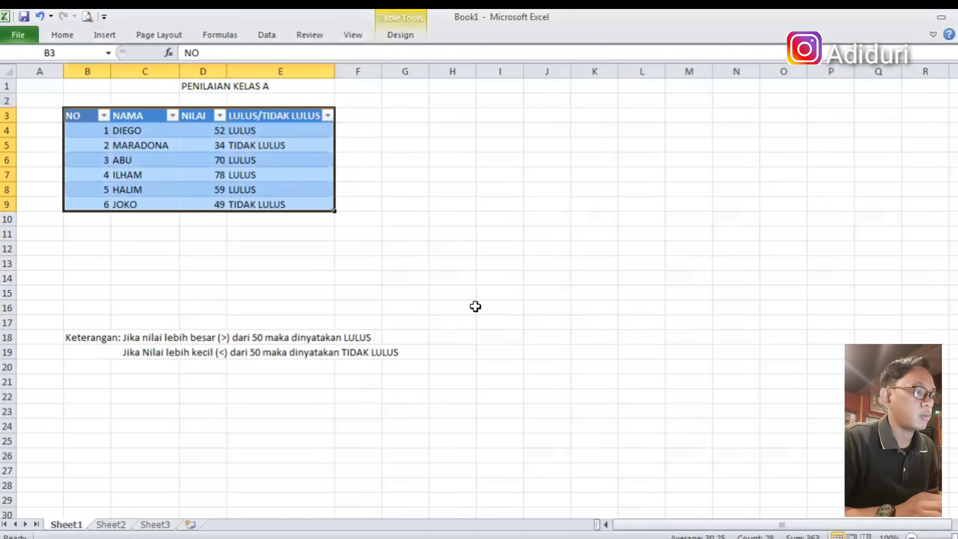
# Center the student numbers in cells B4 through B9 horizontally.
pyautogui.click(85, 133)
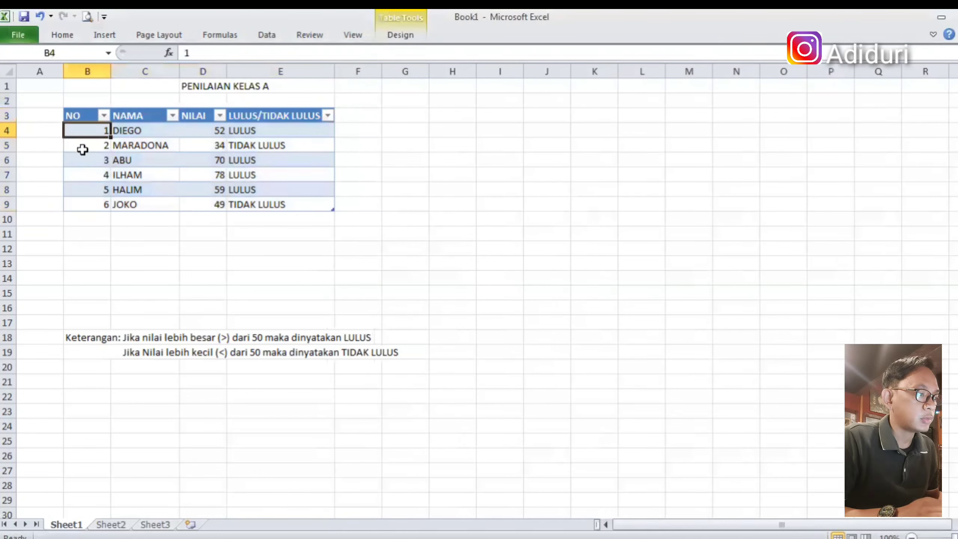
pyautogui.hotkey('shift', 'Down')
pyautogui.hotkey('shift', 'Down')
pyautogui.hotkey('shift', 'Down')
pyautogui.hotkey('shift', 'Down')
pyautogui.hotkey('shift', 'Down')
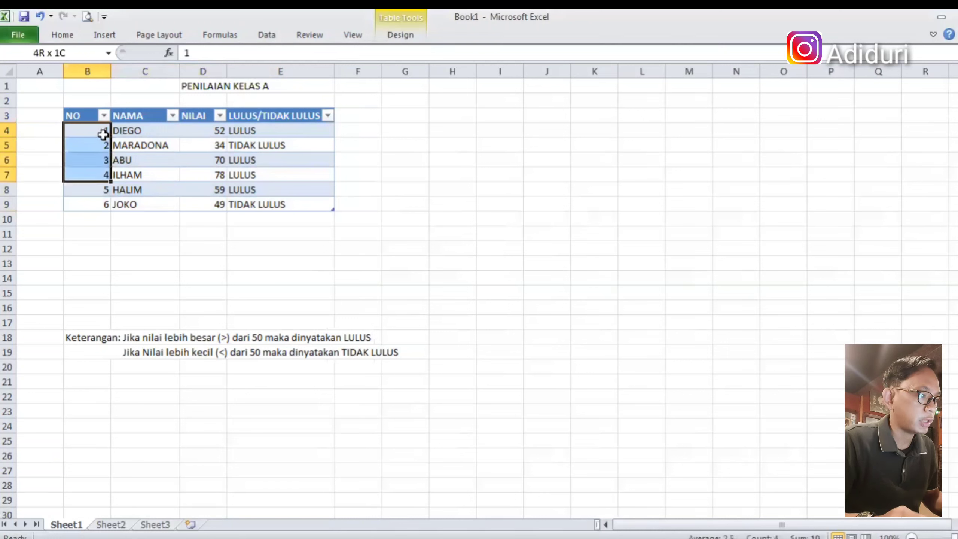
pyautogui.click(58, 28)
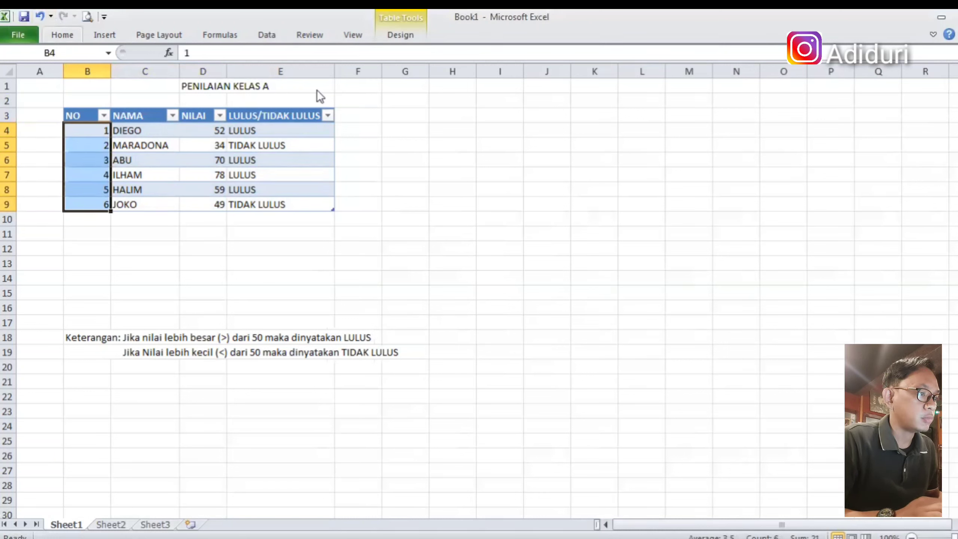
pyautogui.click(292, 85)
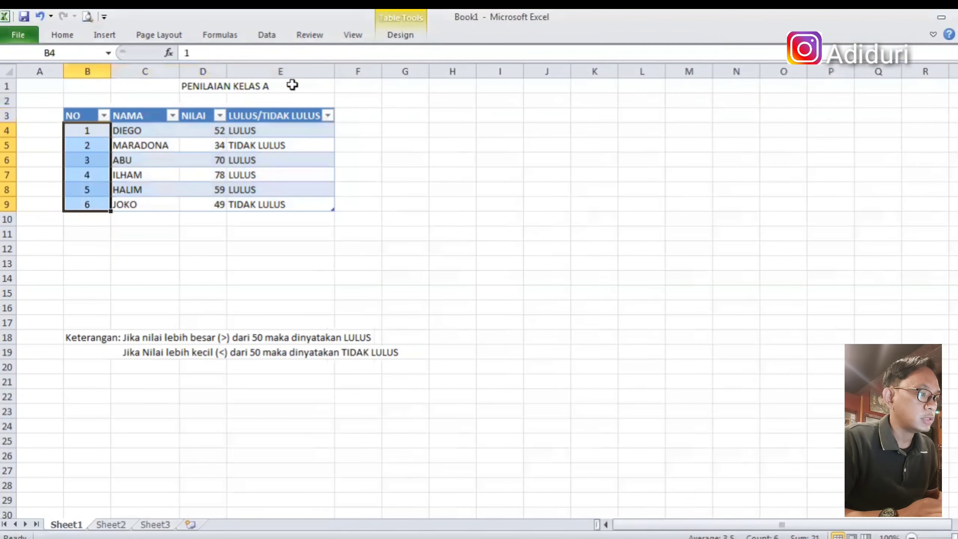